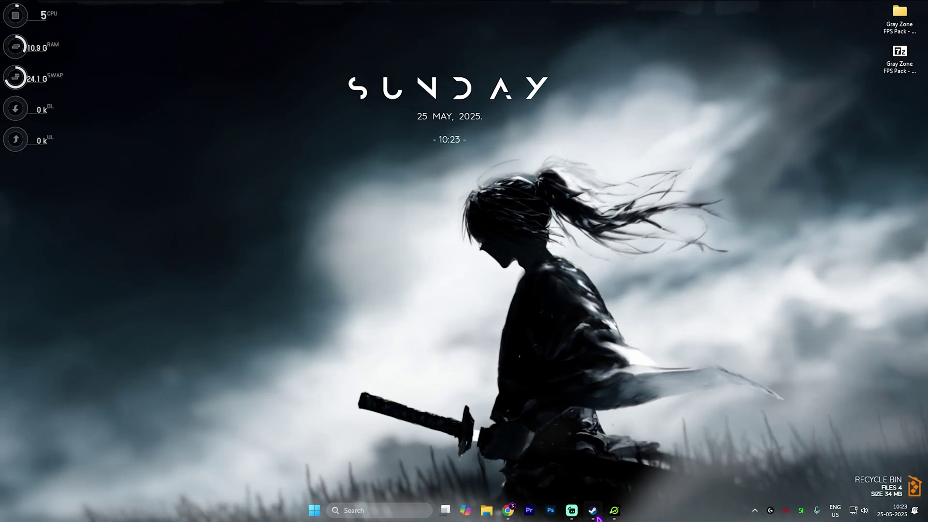
- Switch to Steam and browse the local files of Gray Zone Warfare from the library
{"action": "left_click", "coordinate": [595, 514]}
{"action": "right_click", "coordinate": [88, 312]}
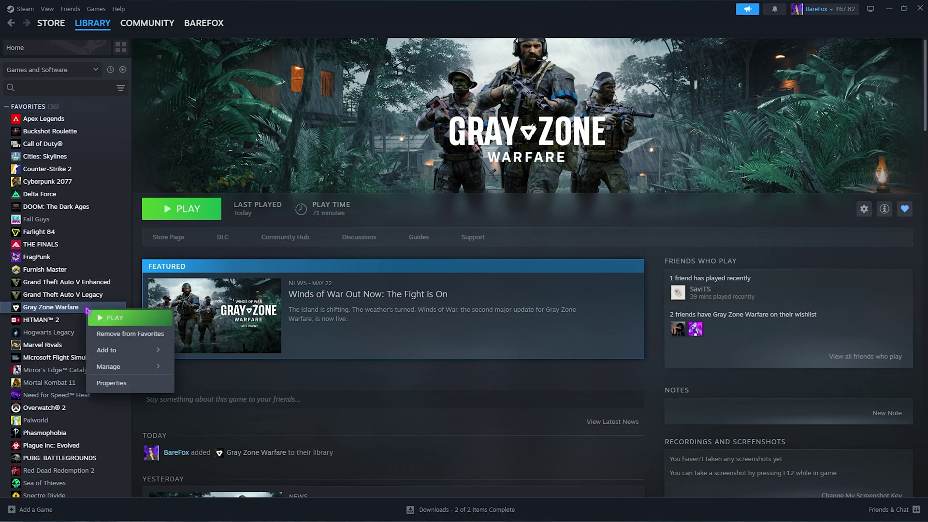
{"action": "mouse_move", "coordinate": [133, 365]}
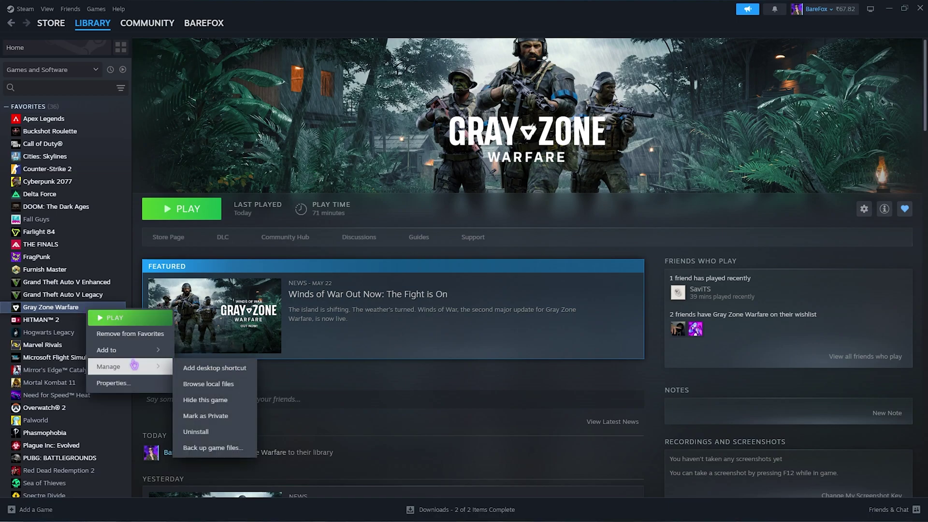
{"action": "left_click", "coordinate": [208, 383]}
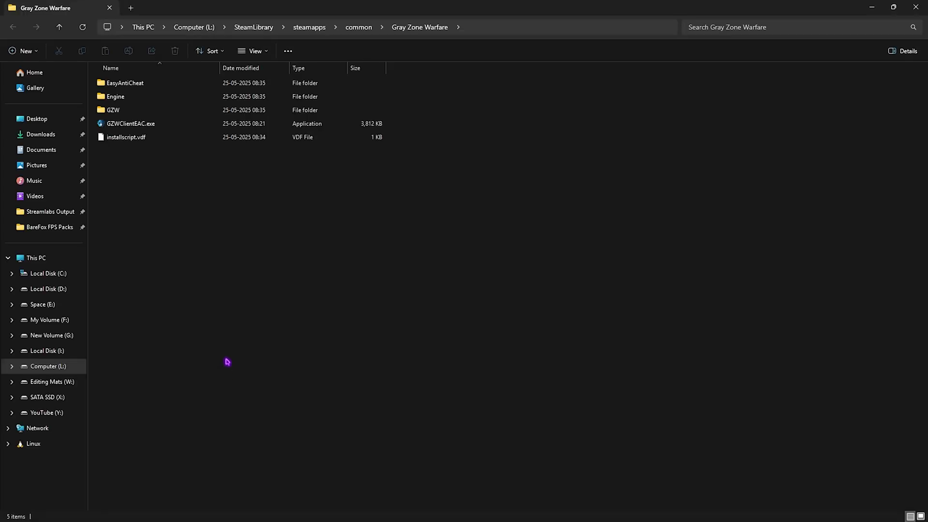
- Open the GZW\Binaries\Win64 folder inside the Gray Zone Warfare installation
{"action": "double_click", "coordinate": [126, 112]}
{"action": "double_click", "coordinate": [137, 83]}
{"action": "double_click", "coordinate": [137, 84]}
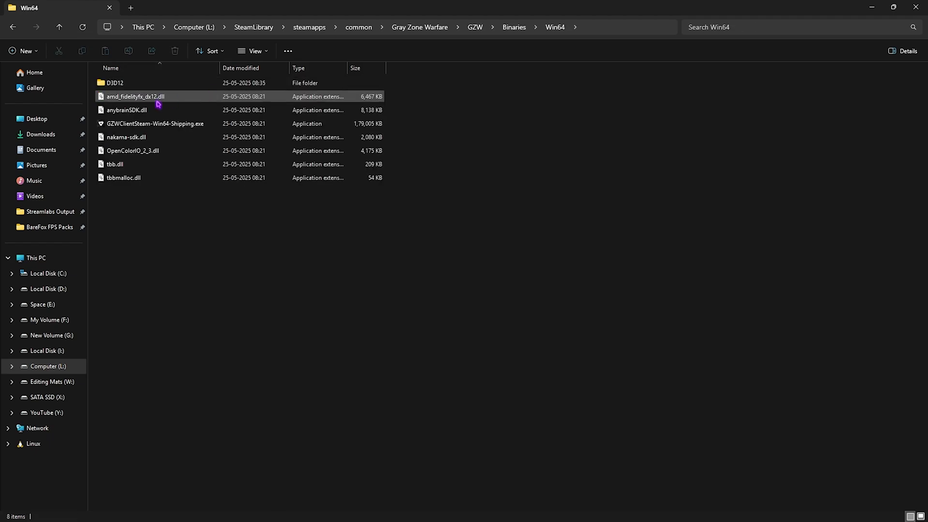
- In GZWClientSteam-Win64-Shipping.exe's compatibility properties, disable fullscreen optimizations and override high DPI scaling with Application, then apply the changes
{"action": "left_click", "coordinate": [111, 124]}
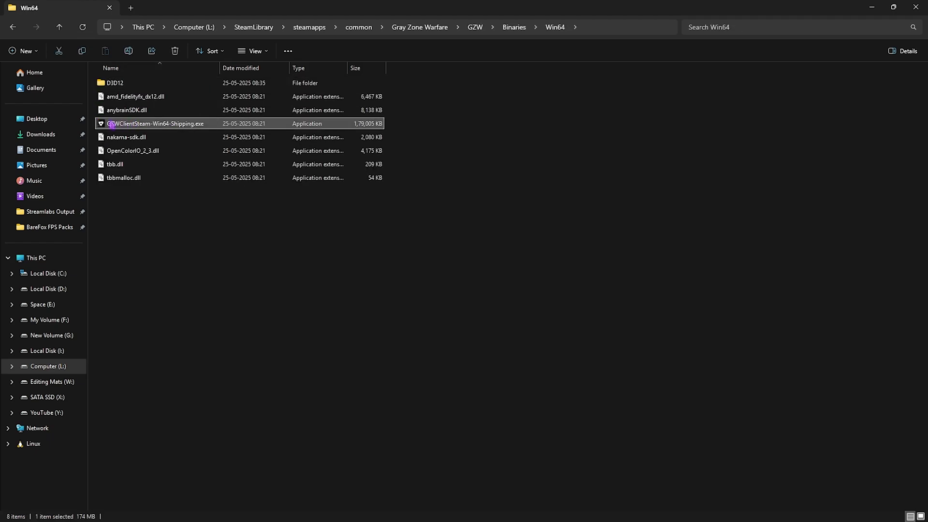
{"action": "right_click", "coordinate": [153, 126]}
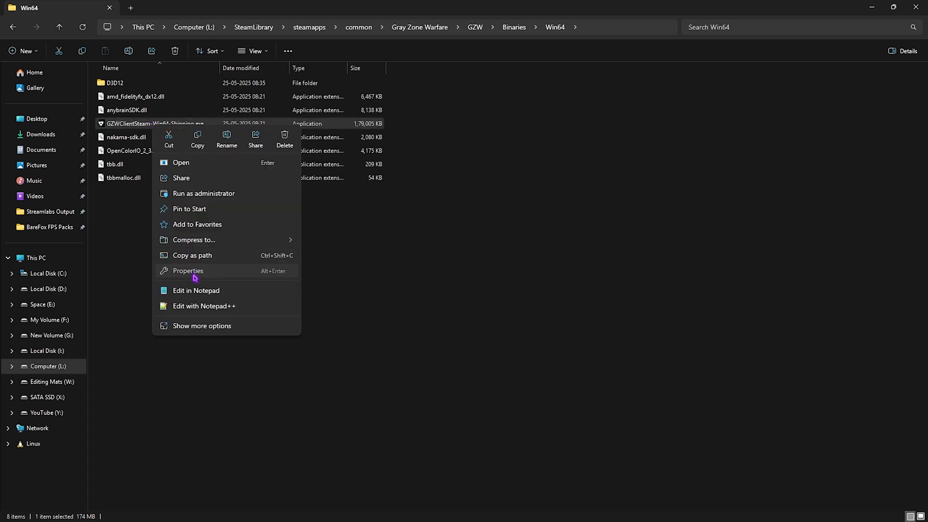
{"action": "left_click", "coordinate": [213, 269]}
{"action": "left_click", "coordinate": [246, 158]}
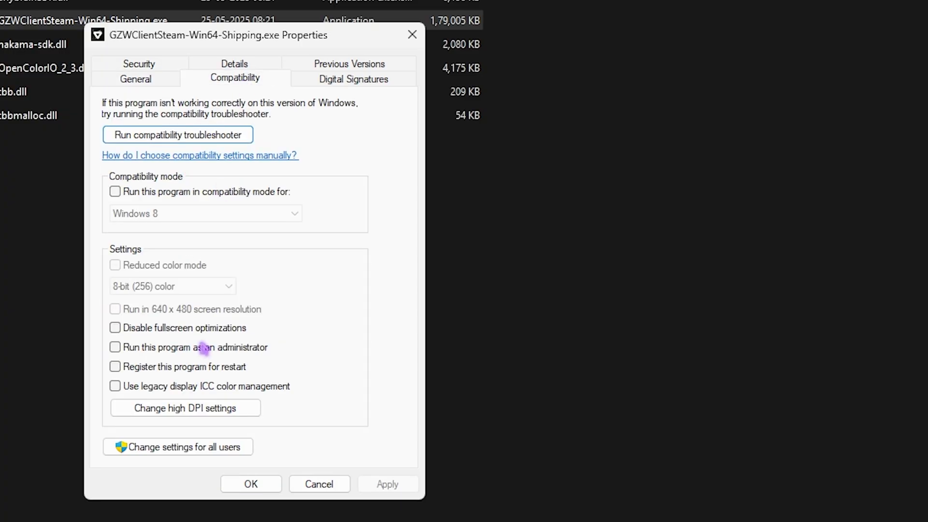
{"action": "left_click", "coordinate": [184, 408]}
{"action": "left_click", "coordinate": [184, 370]}
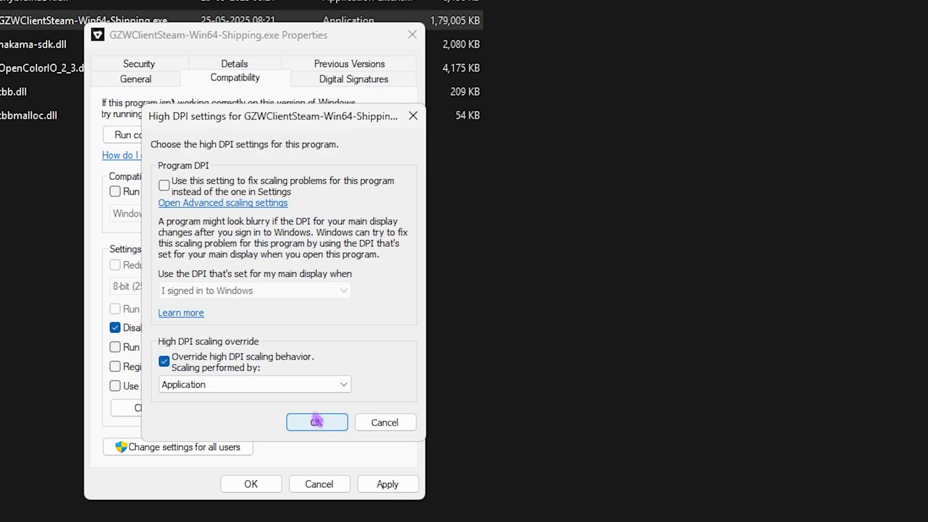
{"action": "left_click", "coordinate": [316, 422]}
{"action": "left_click", "coordinate": [386, 483]}
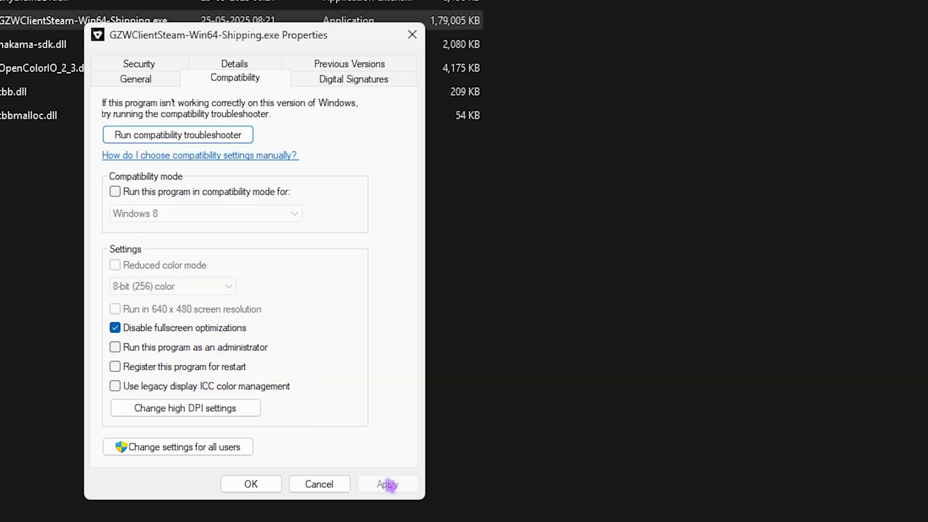
{"action": "left_click", "coordinate": [251, 484]}
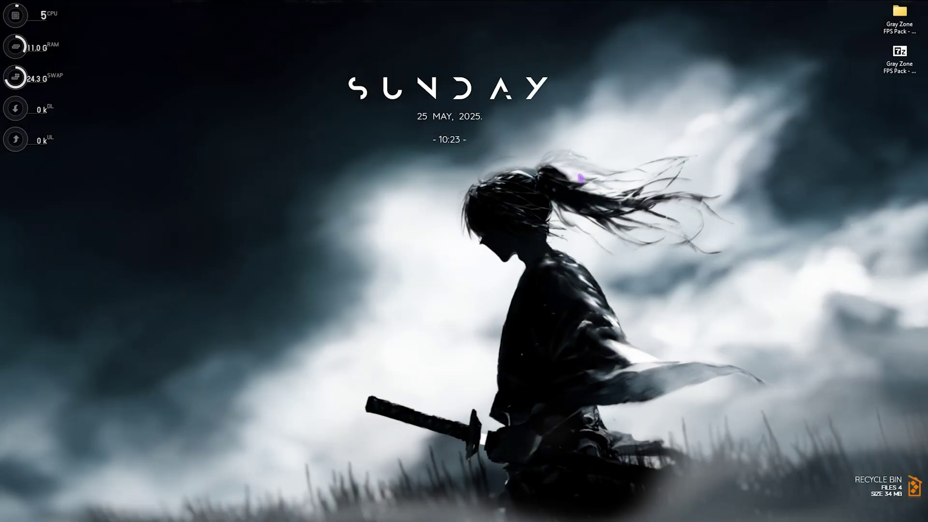
- Open Windows Settings and review the Game Bar and Game Mode pages under Gaming
{"action": "key", "text": "super"}
{"action": "type", "text": "settings"}
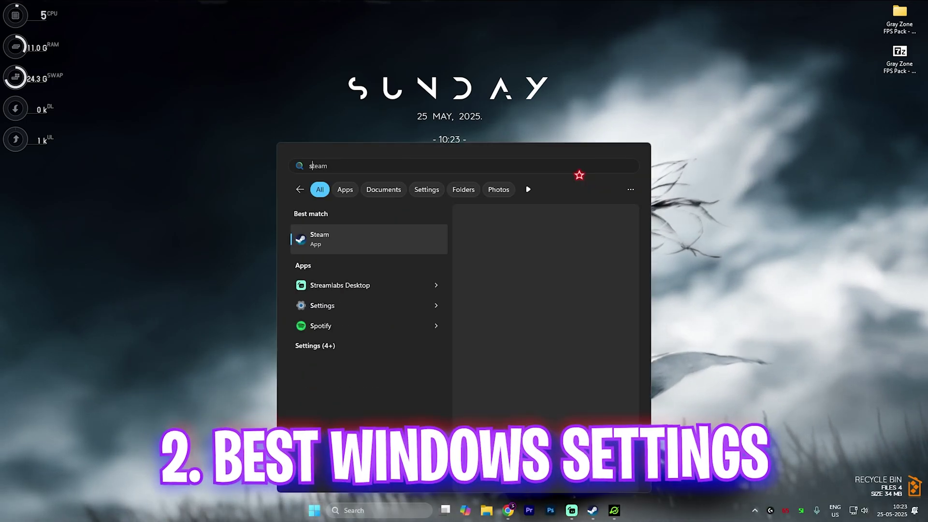
{"action": "left_click", "coordinate": [371, 237]}
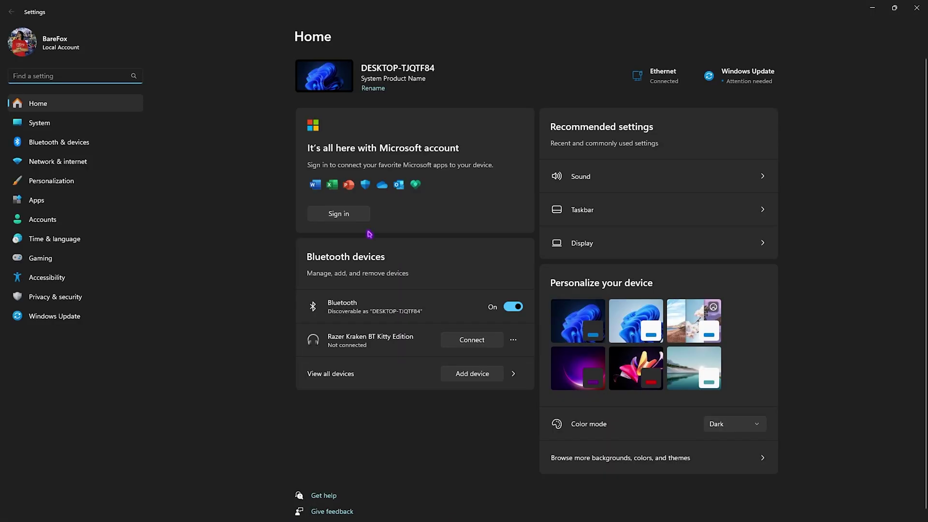
{"action": "left_click", "coordinate": [80, 258]}
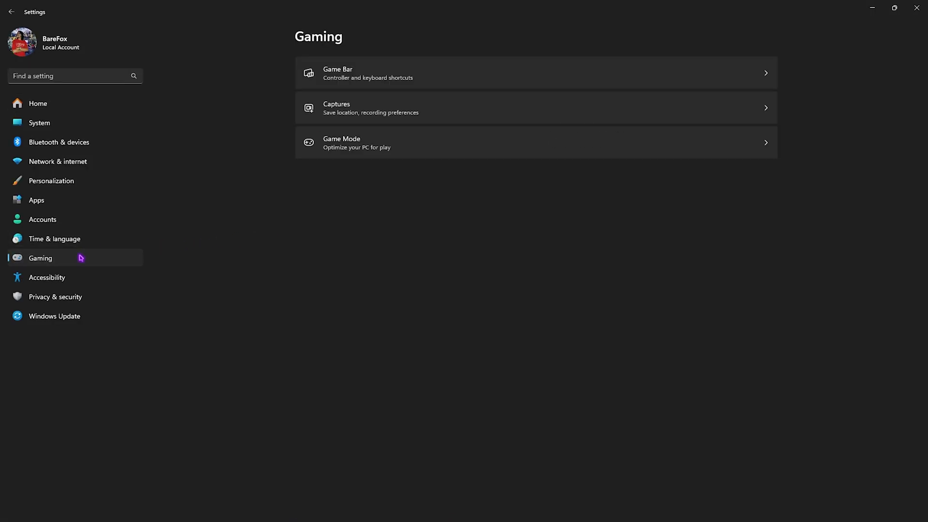
{"action": "left_click", "coordinate": [344, 76]}
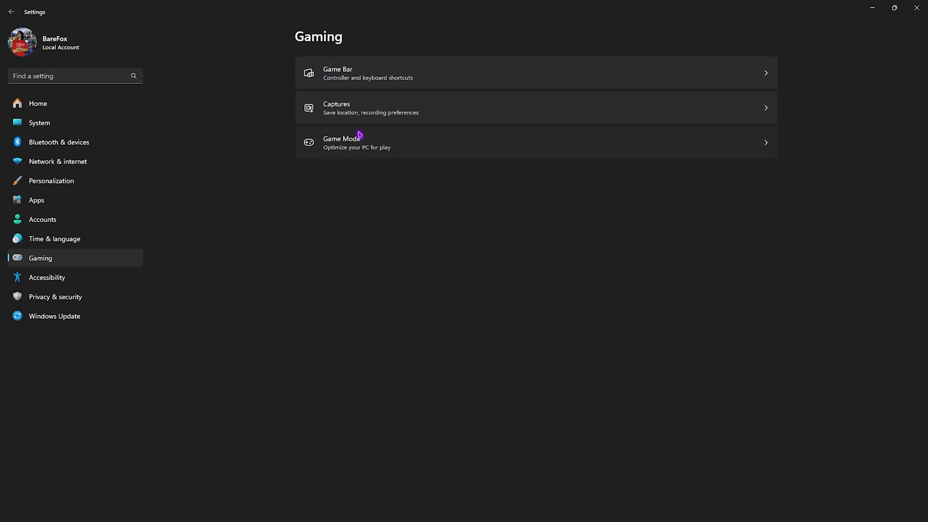
{"action": "left_click", "coordinate": [357, 137]}
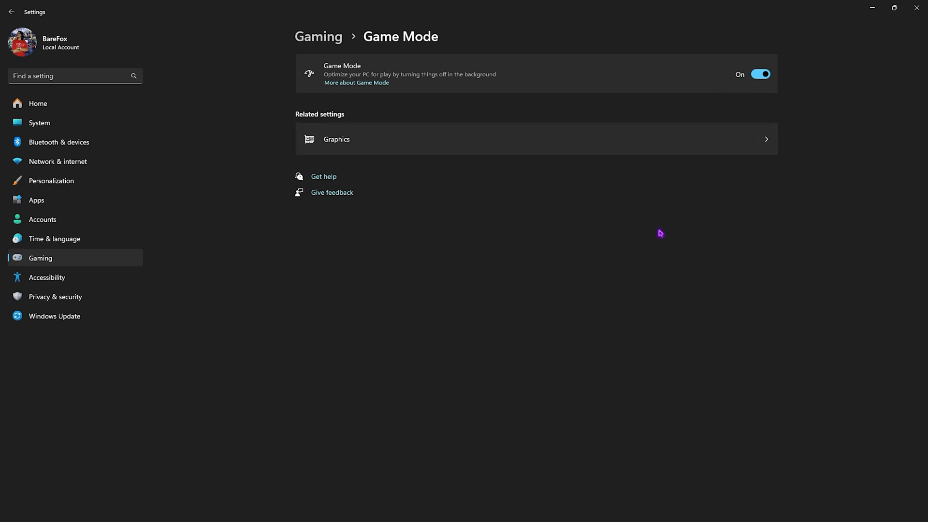
- In the Graphics settings, add GZWClientSteam-Win64-Shipping.exe from L:\SteamLibrary\steamapps\common\Gray Zone Warfare\GZW\Binaries\Win64 as a desktop app
{"action": "left_click", "coordinate": [370, 147]}
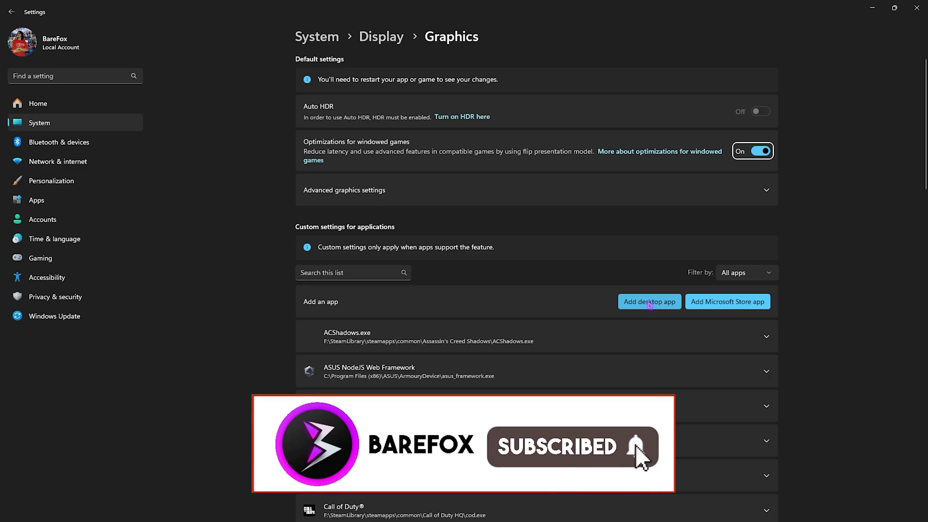
{"action": "left_click", "coordinate": [649, 304]}
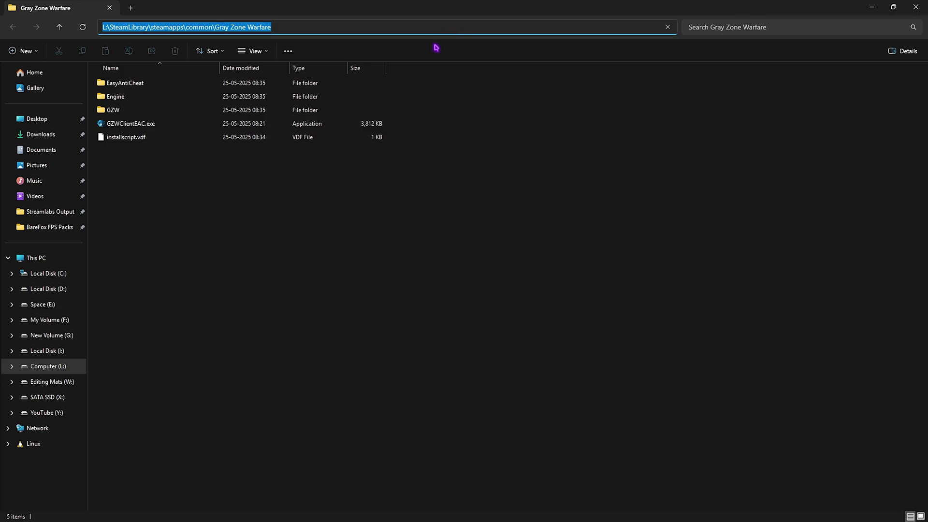
{"action": "left_click", "coordinate": [395, 27]}
{"action": "type", "text": "L:\\SteamLibrary\\steamapps\\common\\Gray Zone Warfare"}
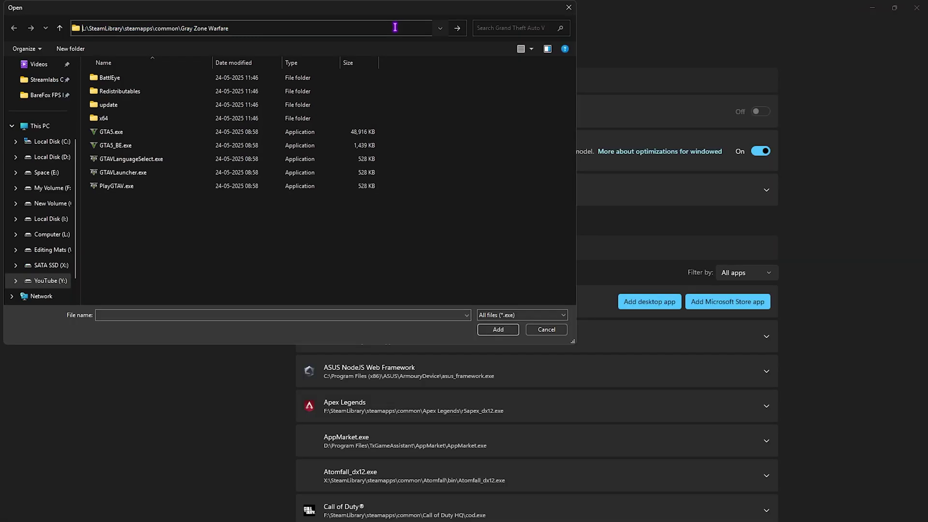
{"action": "key", "text": "Return"}
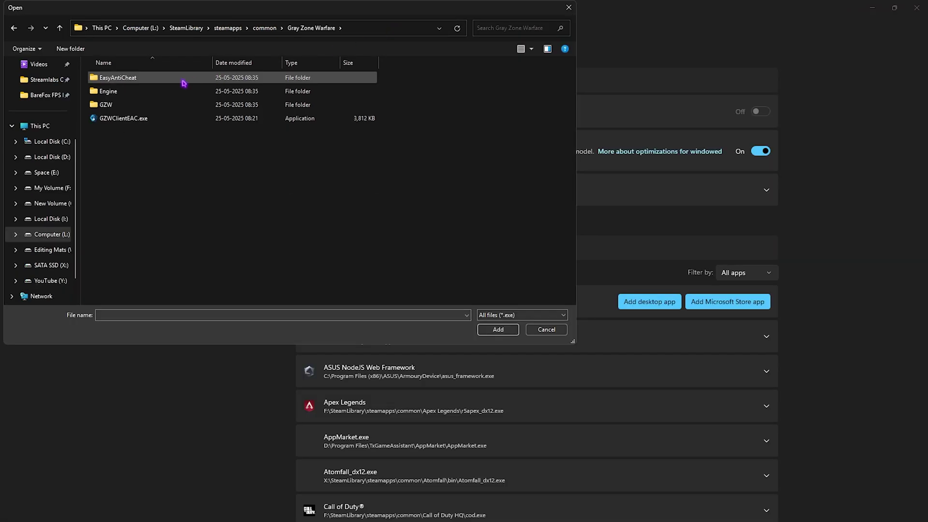
{"action": "double_click", "coordinate": [109, 104]}
{"action": "double_click", "coordinate": [109, 77]}
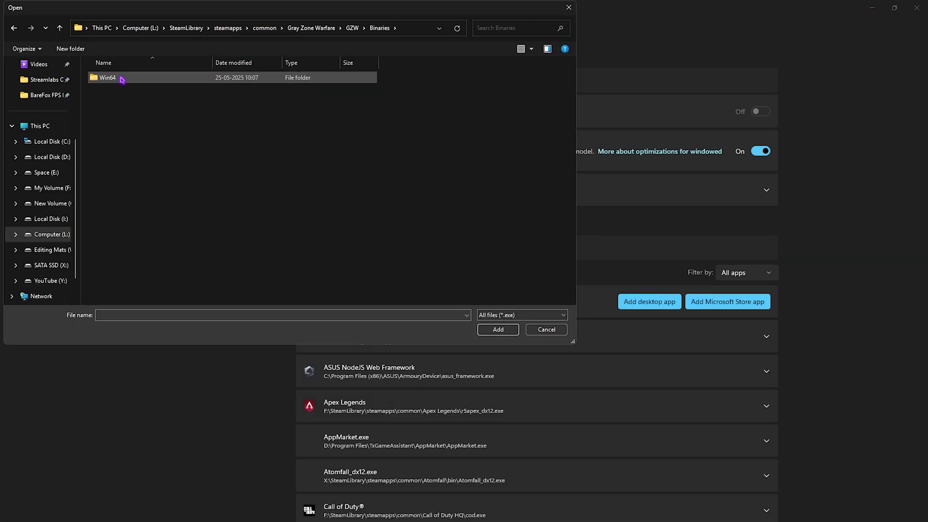
{"action": "double_click", "coordinate": [116, 78]}
{"action": "left_click", "coordinate": [133, 97]}
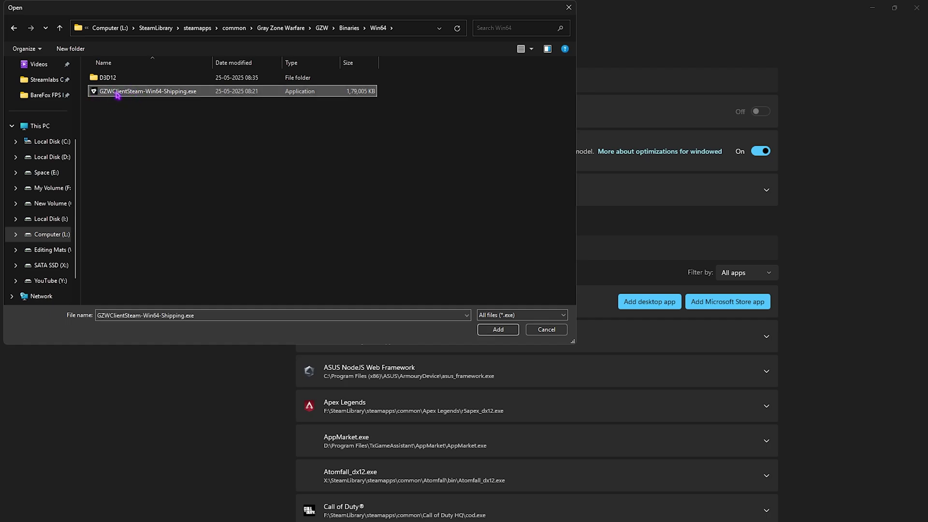
{"action": "left_click", "coordinate": [498, 329]}
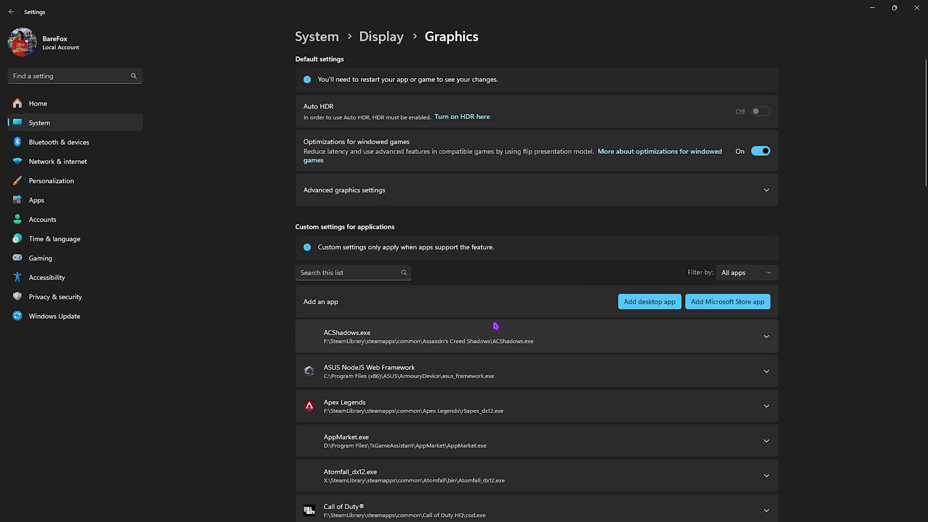
- Set the GPU preference of Gray Zone Warfare to High Performance (NVIDIA GeForce RTX 2070 SUPER)
{"action": "scroll", "coordinate": [496, 327], "scroll_direction": "down", "scroll_amount": 12}
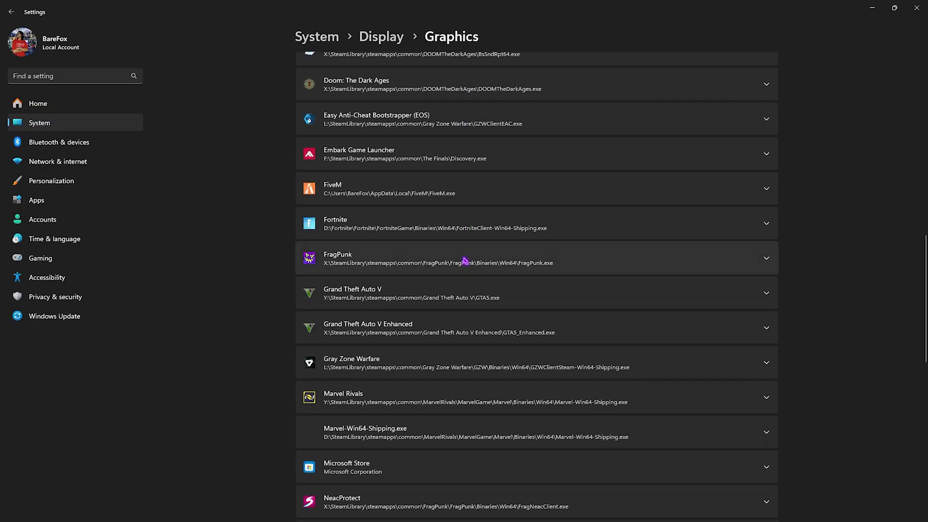
{"action": "scroll", "coordinate": [464, 261], "scroll_direction": "down", "scroll_amount": 3}
{"action": "left_click", "coordinate": [433, 251]}
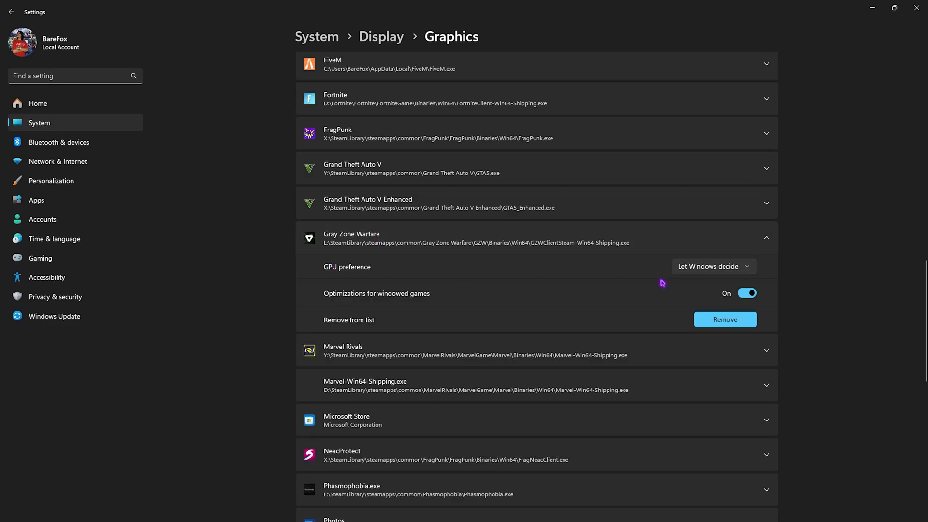
{"action": "left_click", "coordinate": [703, 267]}
{"action": "left_click", "coordinate": [696, 304]}
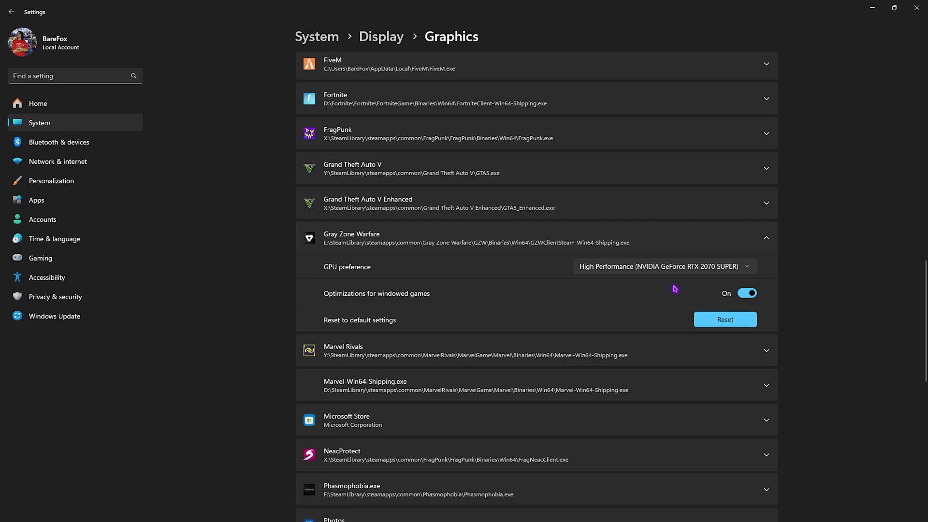
- Open the Colors page of the Personalization settings
{"action": "left_click", "coordinate": [92, 183]}
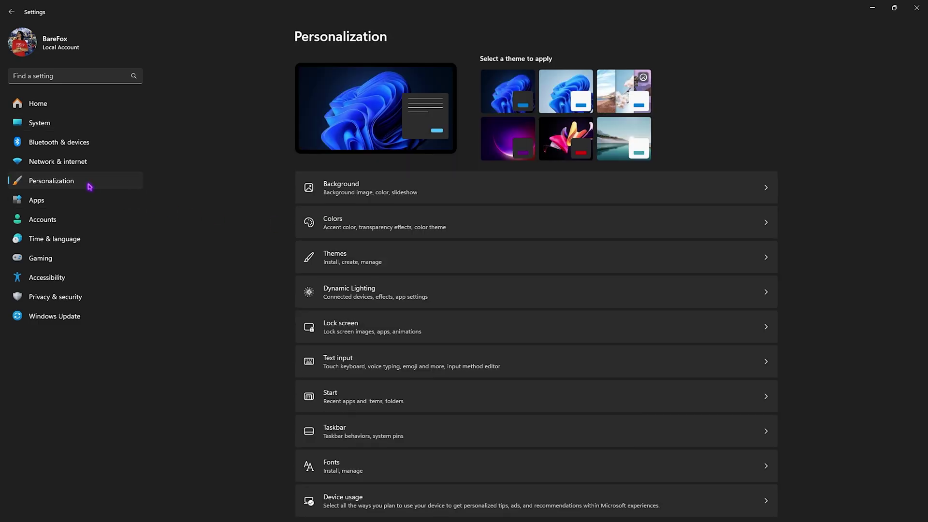
{"action": "left_click", "coordinate": [336, 226]}
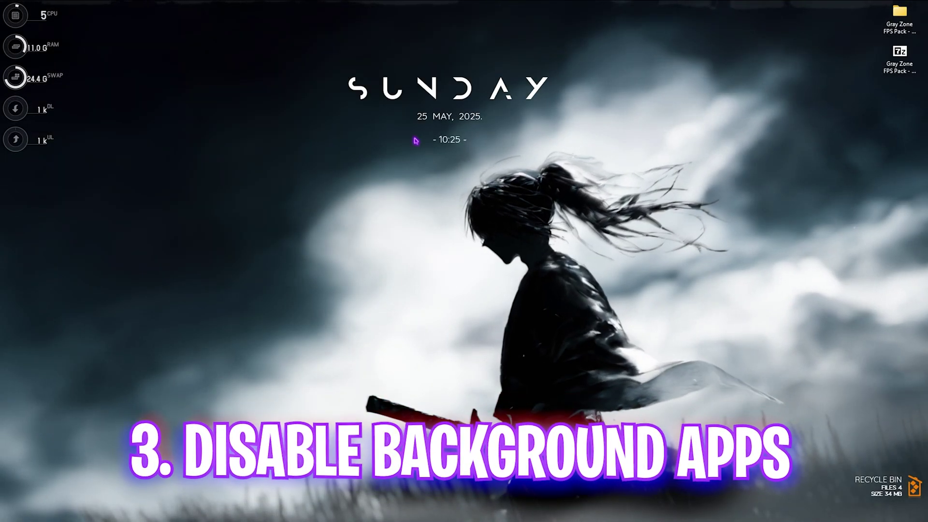
- Open the Local Group Policy Editor and go to Computer Configuration > Administrative Templates > Windows Components > App Privacy
{"action": "key", "text": "super"}
{"action": "type", "text": "edit group policy"}
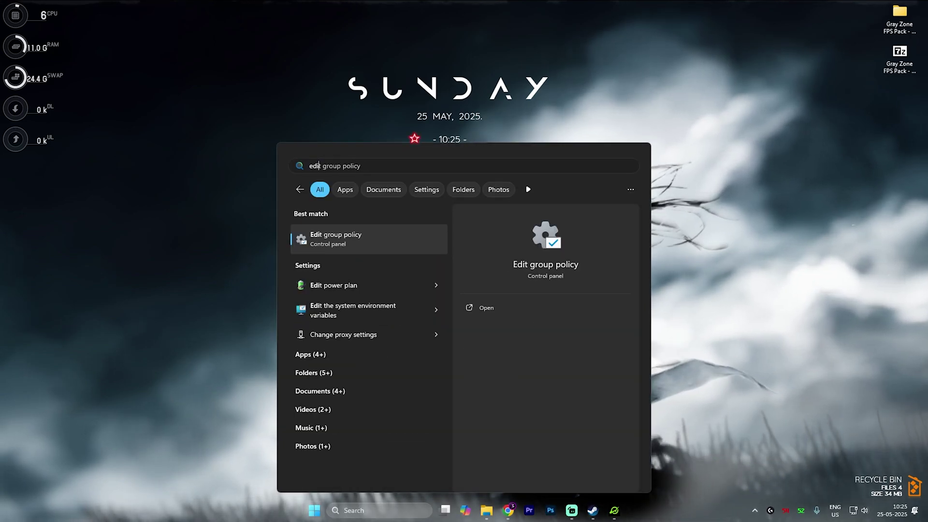
{"action": "key", "text": "Return"}
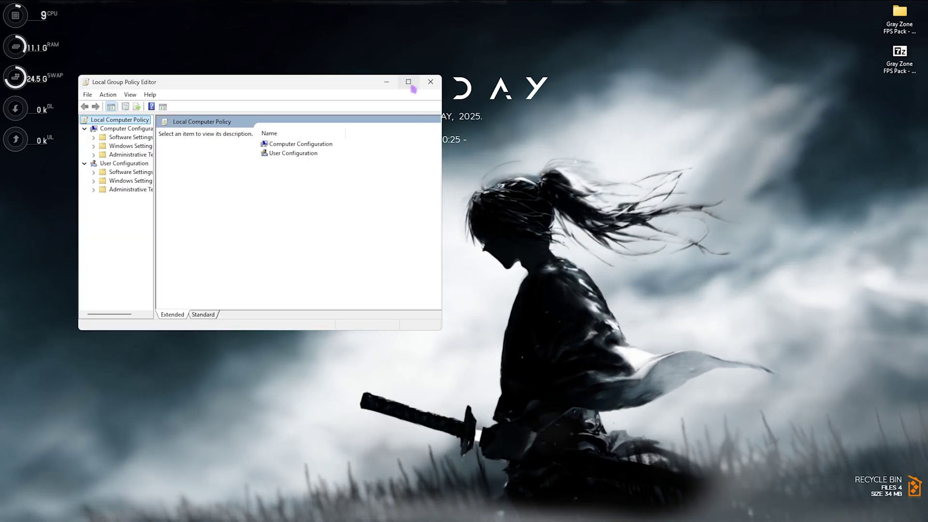
{"action": "left_click", "coordinate": [413, 83]}
{"action": "double_click", "coordinate": [227, 65]}
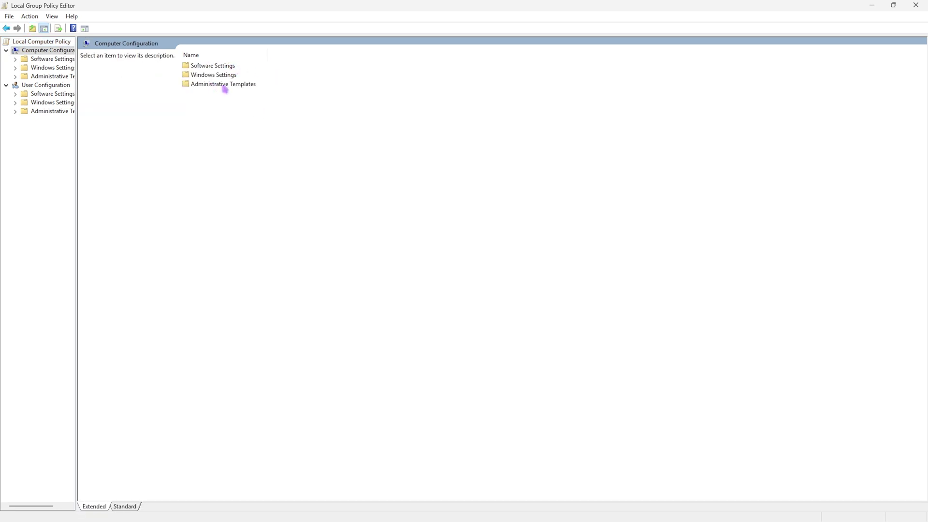
{"action": "double_click", "coordinate": [239, 86]}
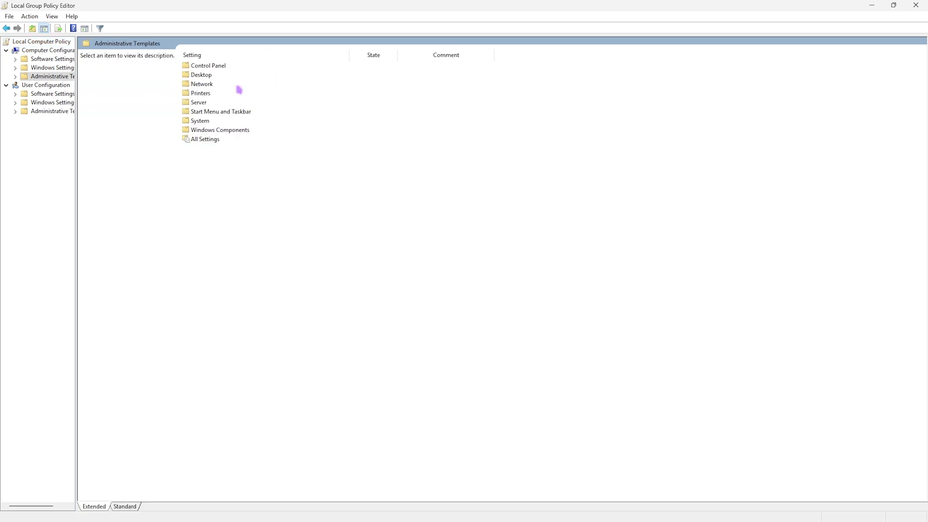
{"action": "double_click", "coordinate": [220, 129]}
{"action": "double_click", "coordinate": [215, 103]}
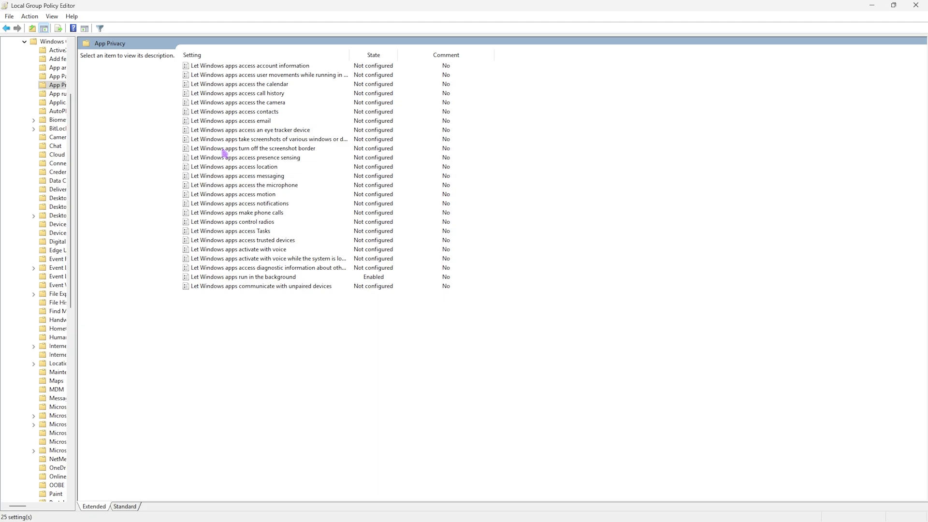
- In the "Let Windows apps run in the background" policy, set the default for all apps to Force Deny and apply it
{"action": "double_click", "coordinate": [219, 278]}
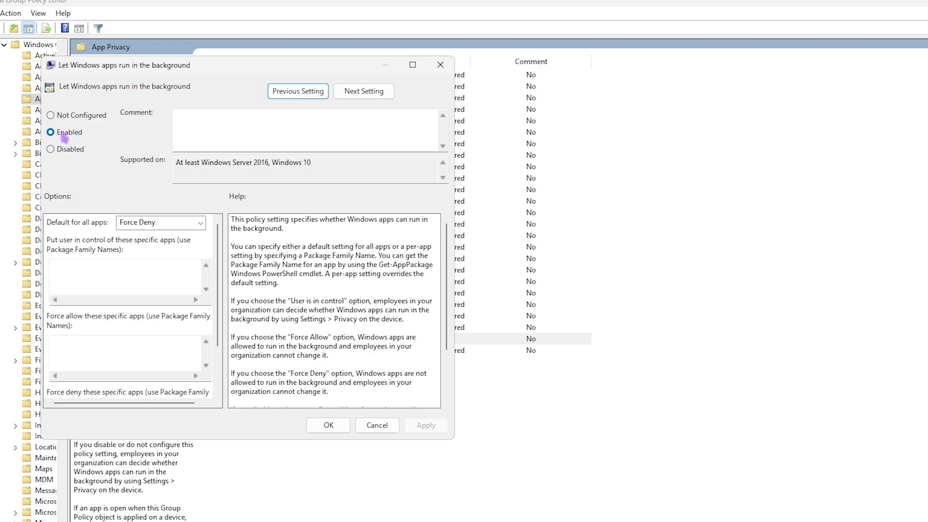
{"action": "left_click", "coordinate": [173, 223]}
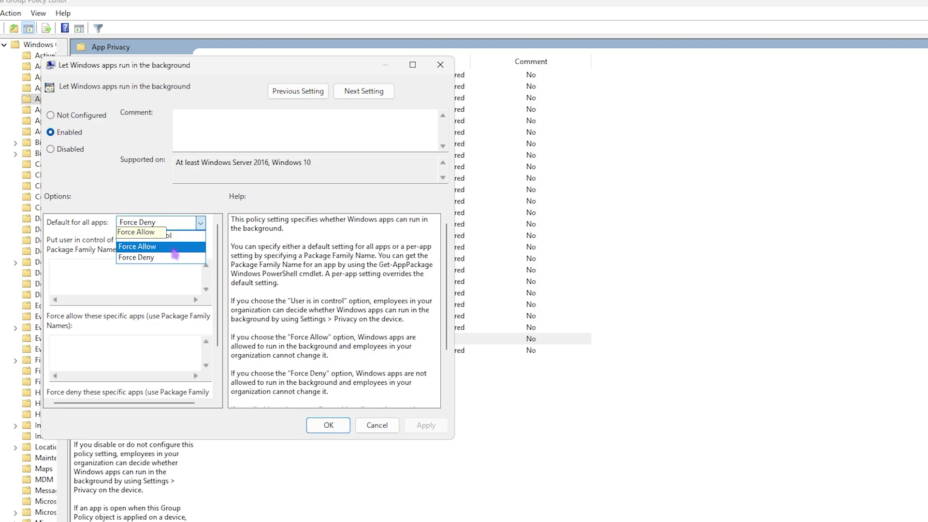
{"action": "left_click", "coordinate": [174, 253]}
{"action": "left_click", "coordinate": [423, 428]}
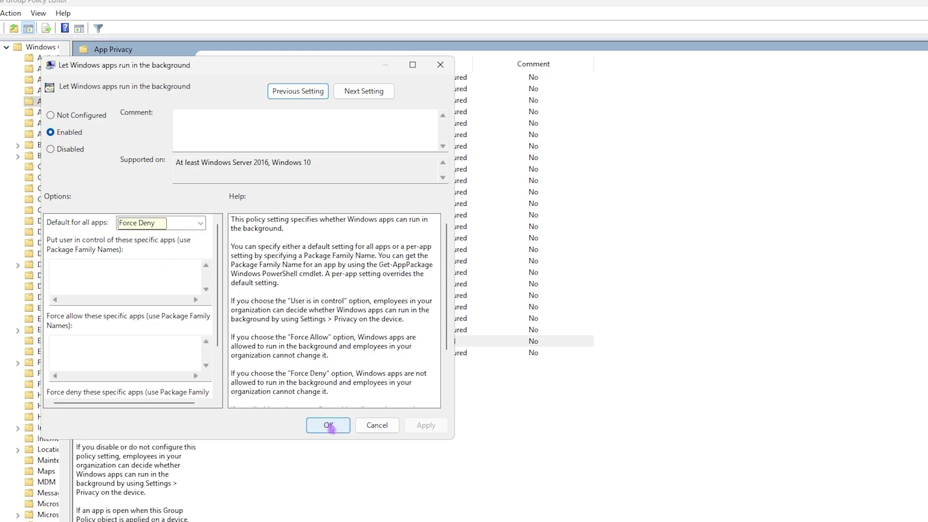
- Confirm the "Let Windows apps run in the background" policy and close the Local Group Policy Editor
{"action": "left_click", "coordinate": [327, 425]}
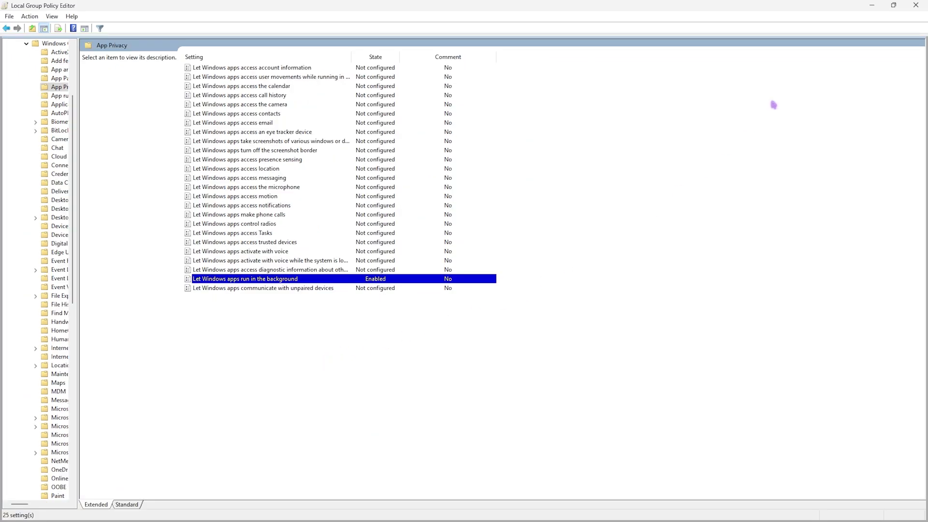
{"action": "left_click", "coordinate": [909, 4]}
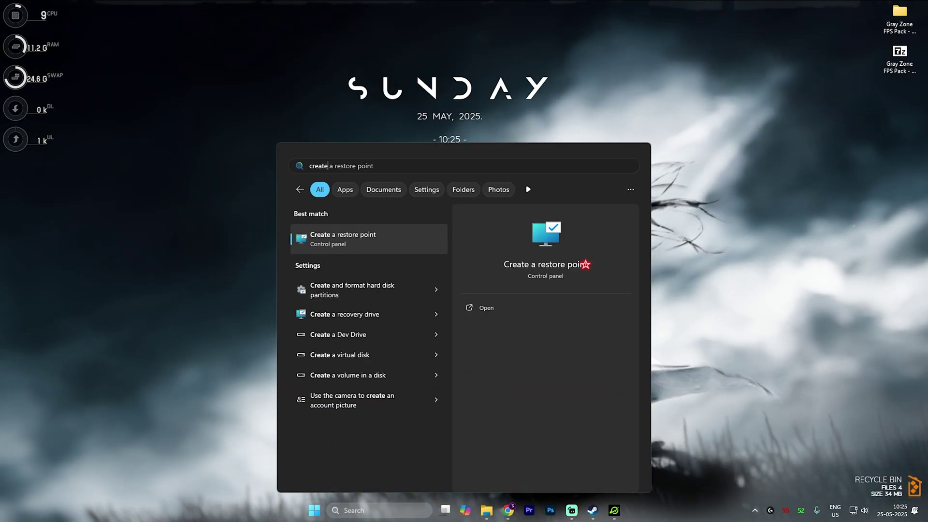
- Create a system restore point with the description GZE and close System Properties
{"action": "key", "text": "Return"}
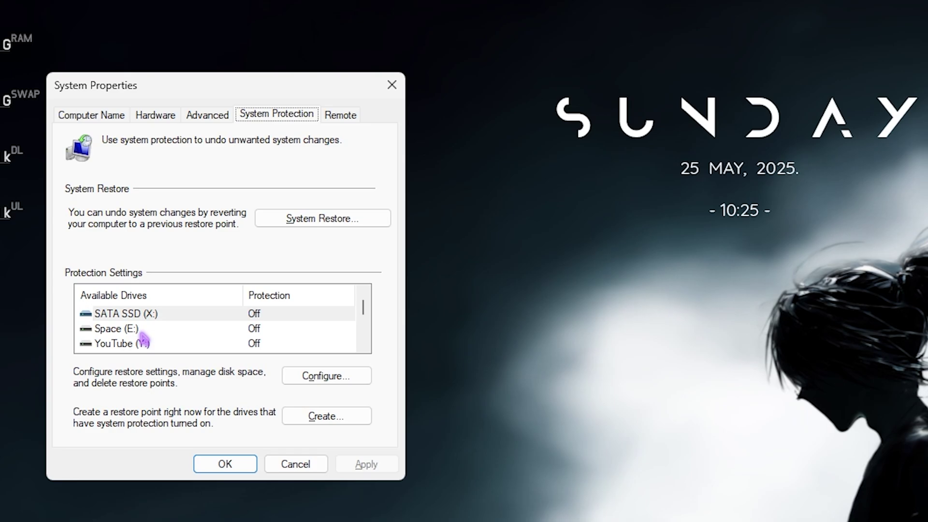
{"action": "scroll", "coordinate": [121, 213], "scroll_direction": "down", "scroll_amount": 1}
{"action": "left_click", "coordinate": [312, 417]}
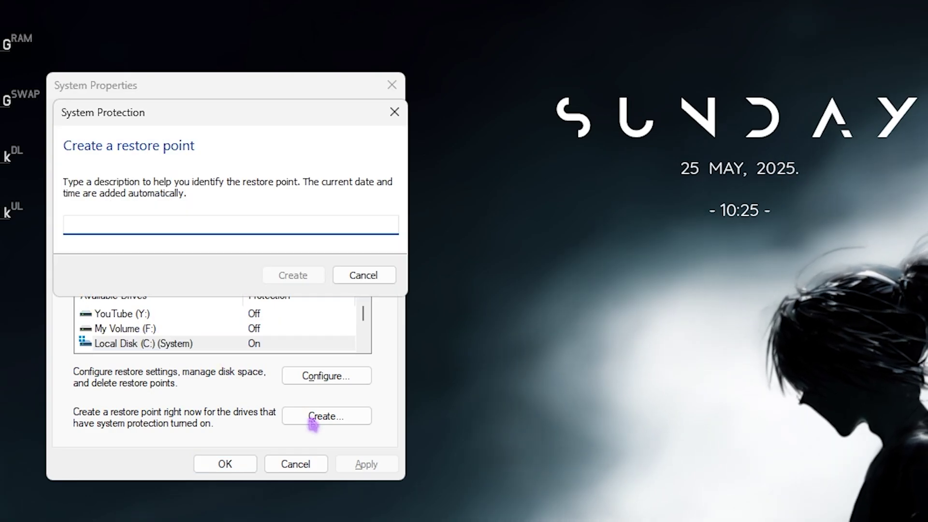
{"action": "type", "text": "GZE"}
{"action": "key", "text": "Return"}
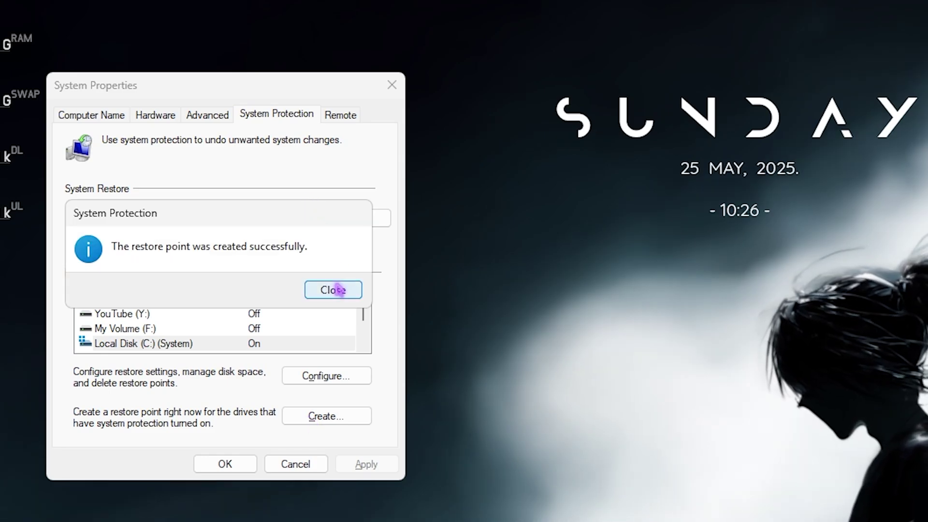
{"action": "left_click", "coordinate": [332, 289]}
{"action": "left_click", "coordinate": [392, 88]}
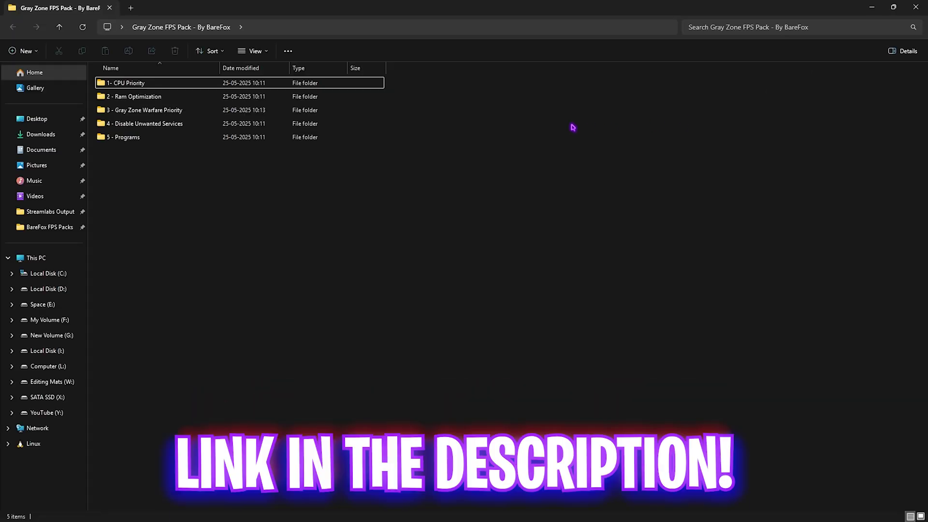
- Examine the AMD and INTEL registry files in the "1- CPU Priority" folder of the Gray Zone FPS Pack and return to the pack folder
{"action": "left_click_drag", "start_coordinate": [162, 141], "coordinate": [154, 85]}
{"action": "left_click", "coordinate": [161, 195]}
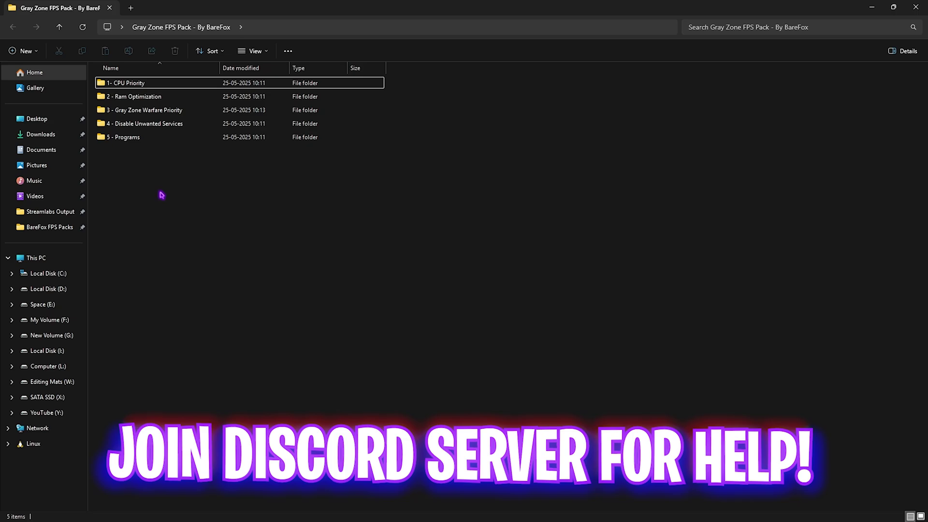
{"action": "double_click", "coordinate": [127, 83]}
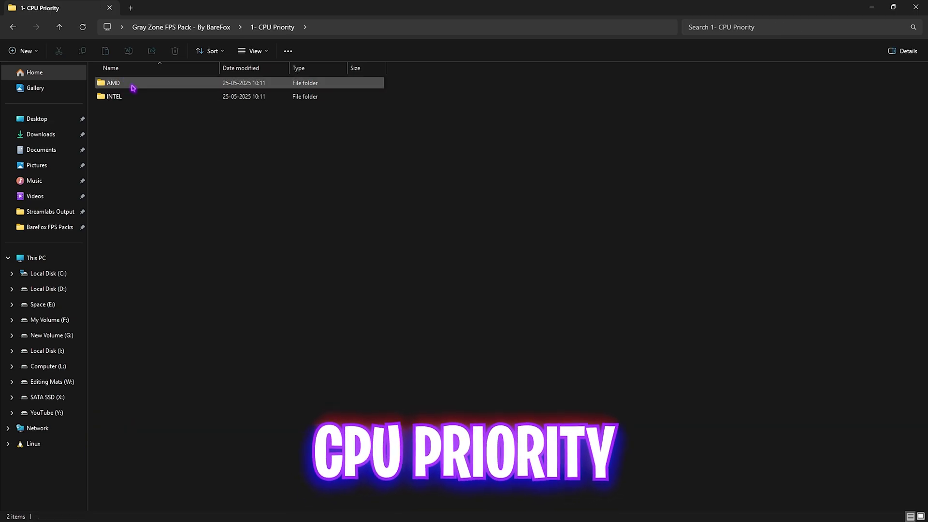
{"action": "double_click", "coordinate": [130, 84]}
{"action": "left_click", "coordinate": [289, 27]}
{"action": "left_click", "coordinate": [151, 99]}
{"action": "double_click", "coordinate": [151, 99]}
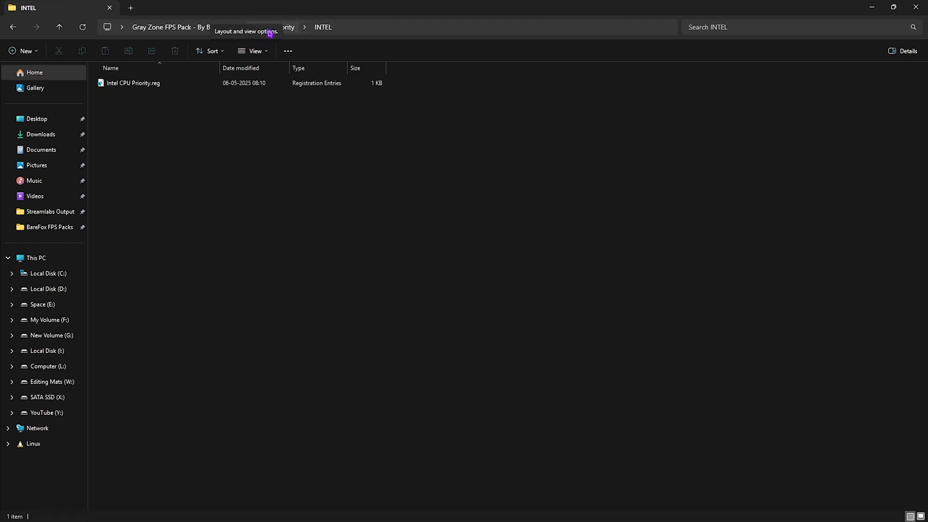
{"action": "left_click", "coordinate": [272, 27]}
{"action": "double_click", "coordinate": [133, 84]}
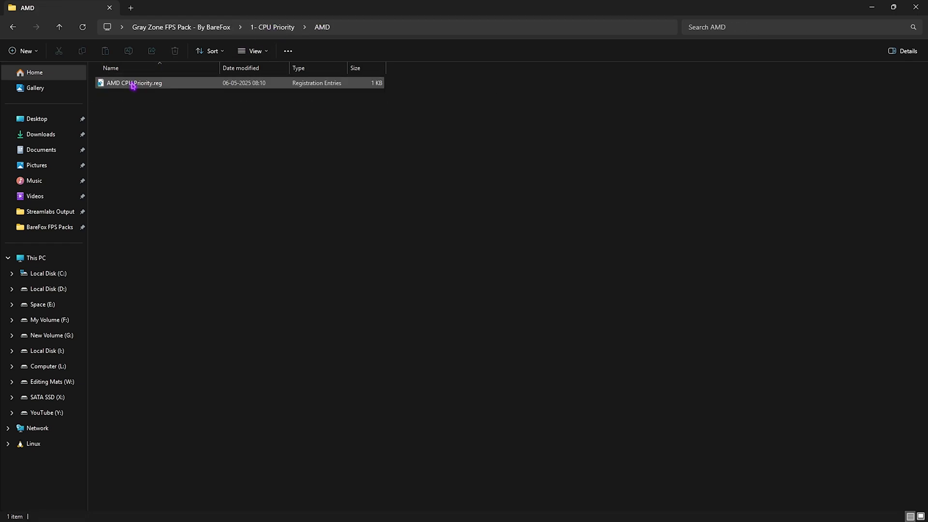
{"action": "left_click", "coordinate": [272, 27]}
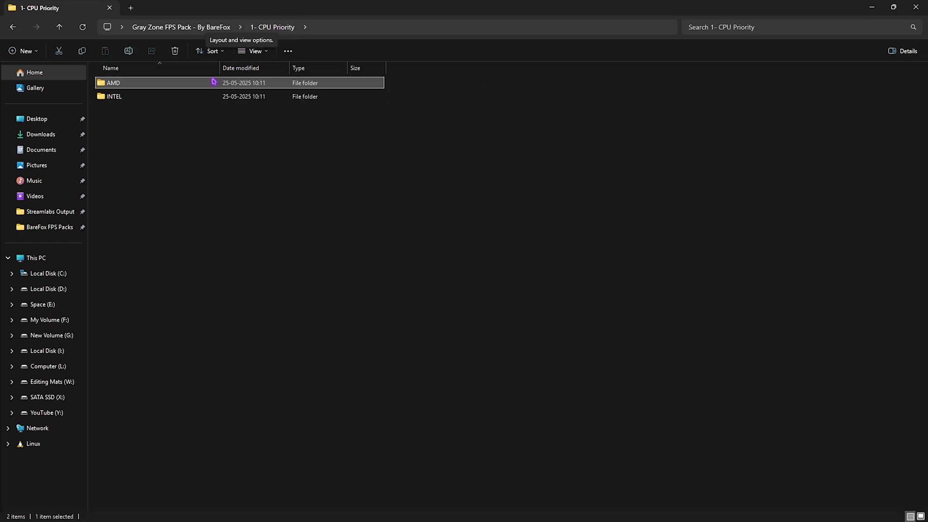
{"action": "double_click", "coordinate": [136, 98]}
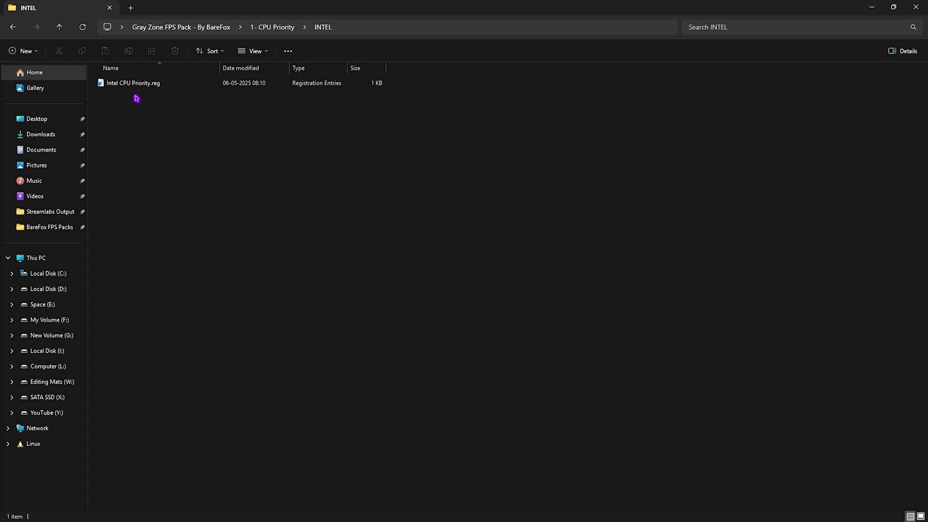
{"action": "left_click", "coordinate": [220, 28]}
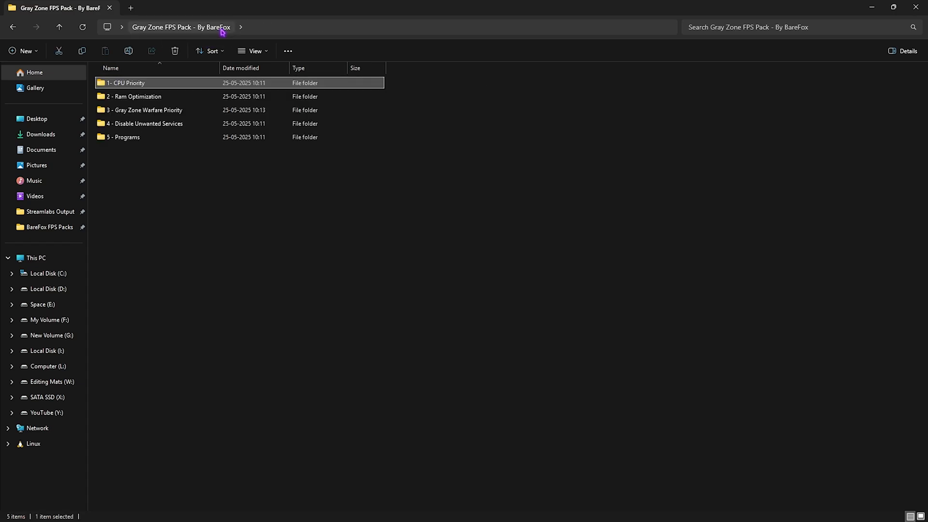
- Review the registry files in the "2 - Ram Optimization" folder, including 32GB Ram.reg and Reset to Default.reg, and return to the pack folder
{"action": "double_click", "coordinate": [116, 96]}
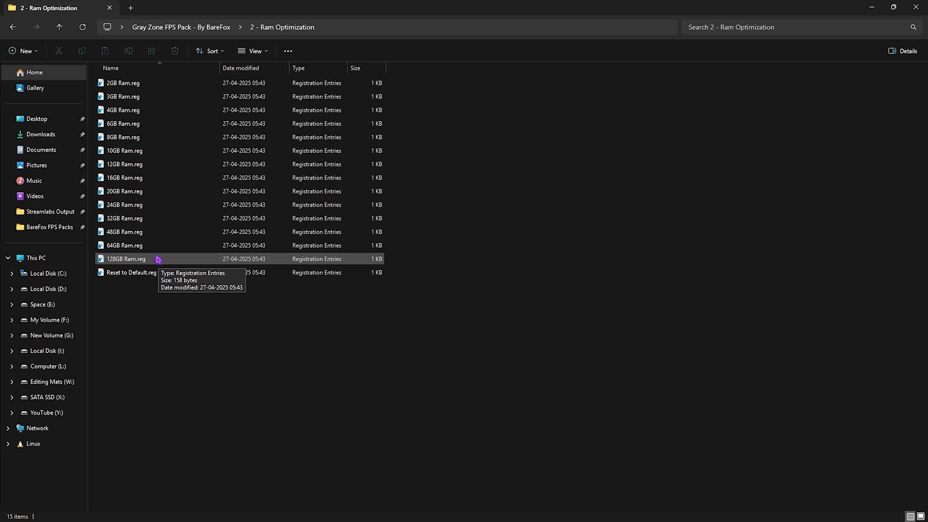
{"action": "left_click", "coordinate": [127, 220]}
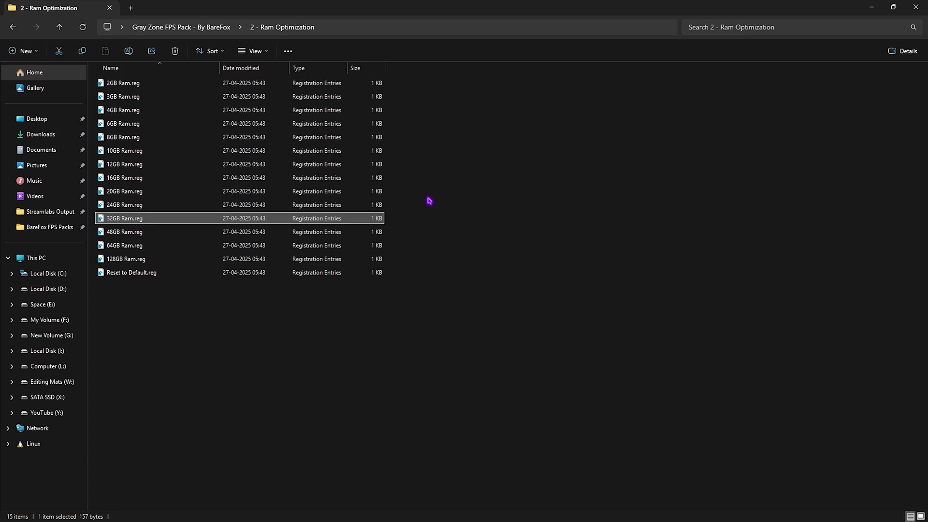
{"action": "left_click", "coordinate": [140, 274]}
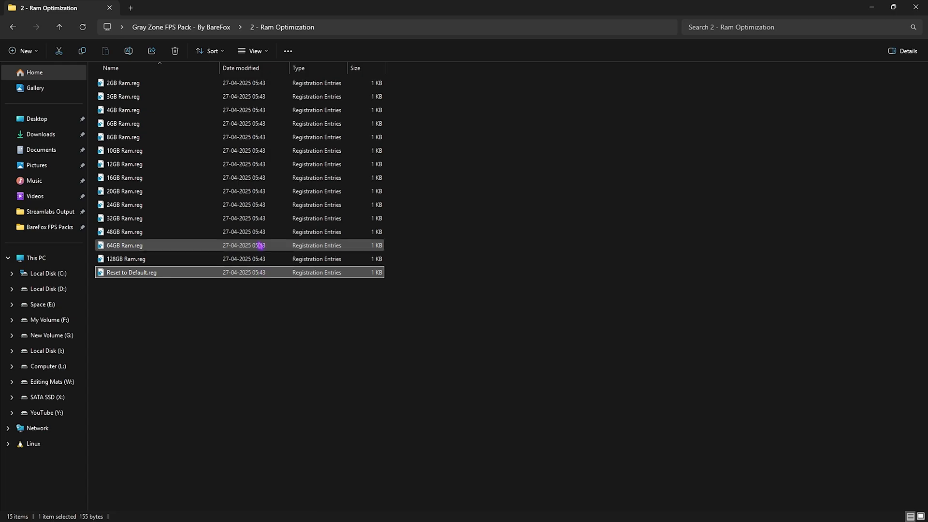
{"action": "left_click", "coordinate": [211, 27]}
- Look through the priority registry files in the "3 - Gray Zone Warfare Priority" folder and return to the pack folder
{"action": "left_click", "coordinate": [166, 115]}
{"action": "double_click", "coordinate": [166, 115]}
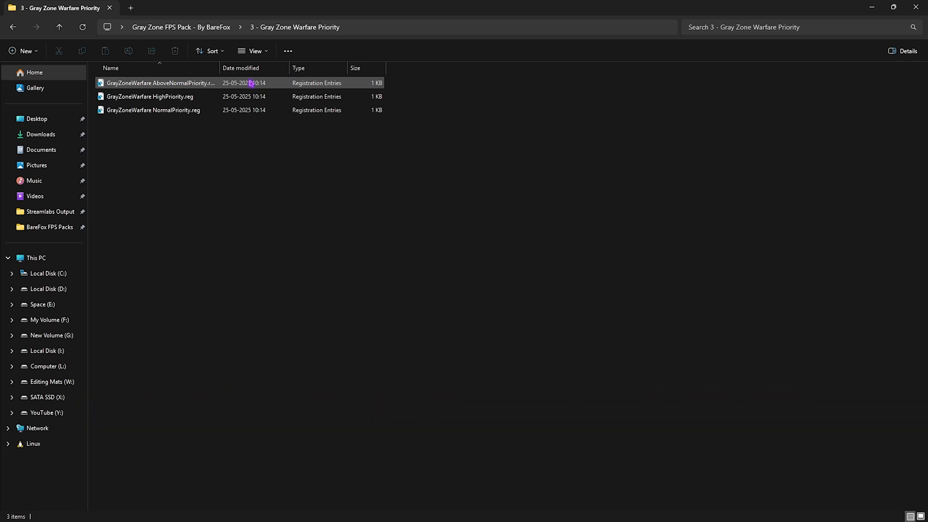
{"action": "key", "text": "alt+Up"}
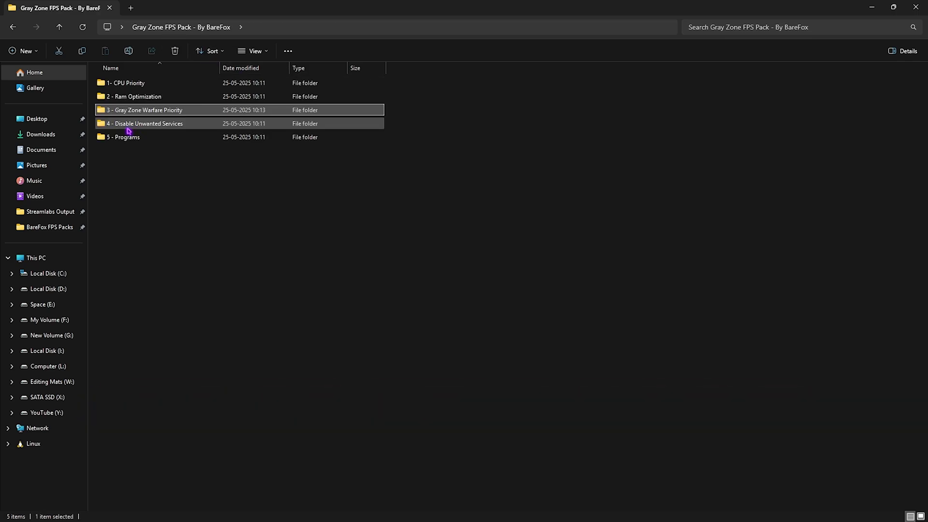
- Review the registry files in "4 - Disable Unwanted Services" and its Revert Registries subfolder, and return to the pack folder
{"action": "double_click", "coordinate": [151, 124]}
{"action": "left_click_drag", "start_coordinate": [151, 294], "coordinate": [169, 94]}
{"action": "left_click", "coordinate": [196, 260]}
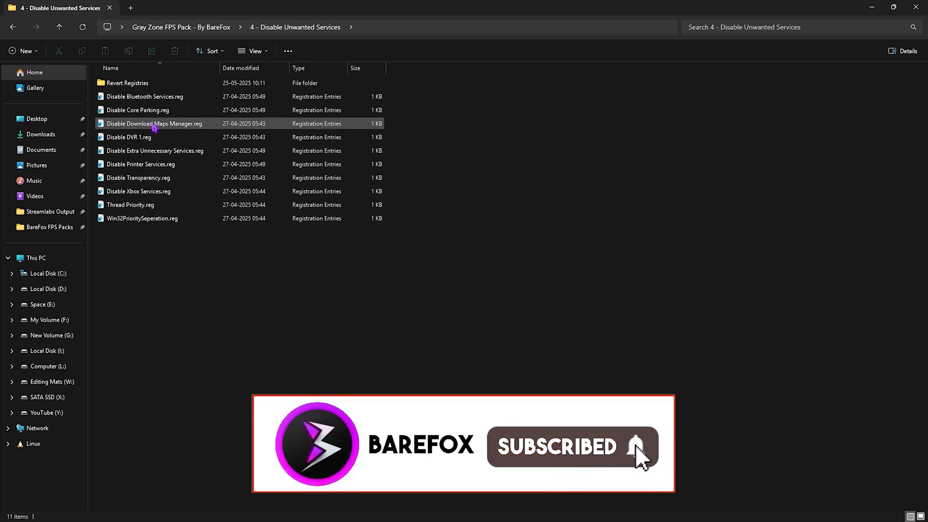
{"action": "left_click", "coordinate": [155, 96]}
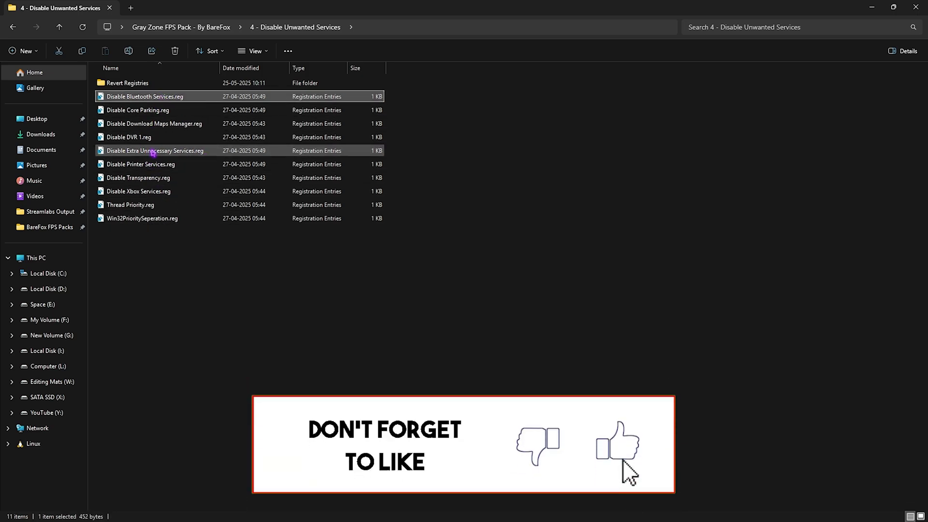
{"action": "left_click", "coordinate": [175, 164], "text": "ctrl"}
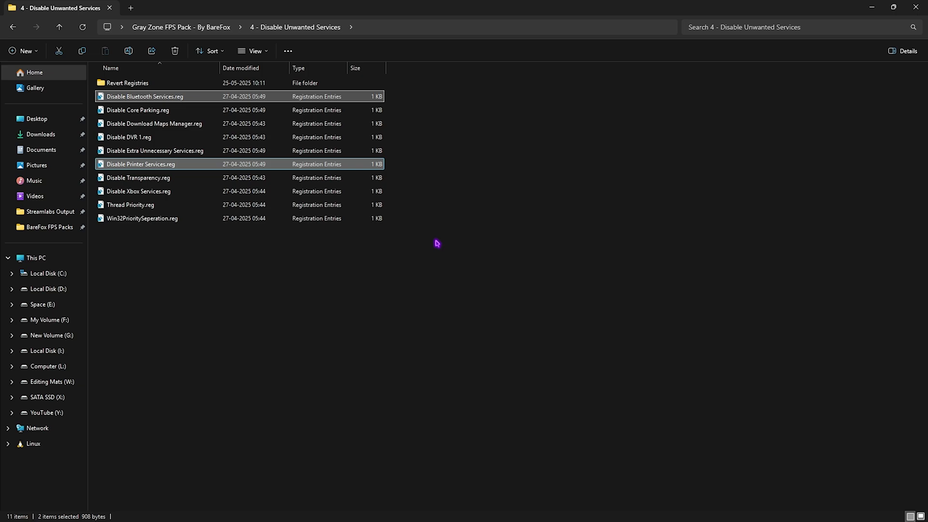
{"action": "double_click", "coordinate": [168, 84]}
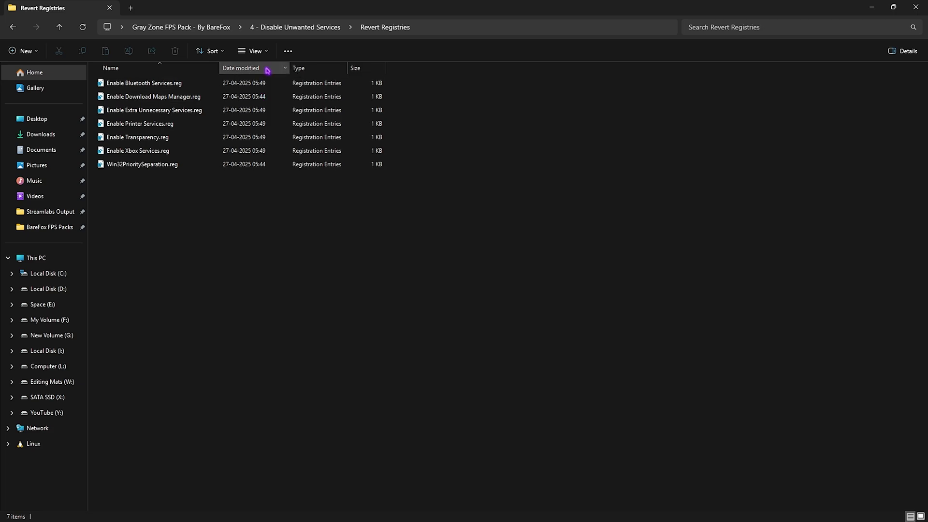
{"action": "key", "text": "alt+Up"}
{"action": "key", "text": "alt+Up"}
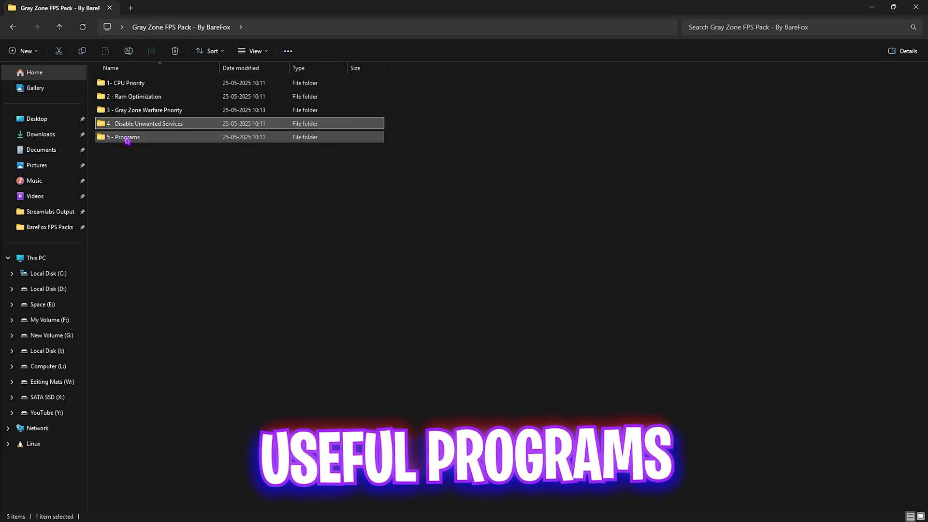
- Run Clean Temporary Files.bat from the "5 - Programs" folder as administrator and let it delete all temporary files
{"action": "double_click", "coordinate": [127, 138]}
{"action": "left_click_drag", "start_coordinate": [154, 139], "coordinate": [165, 82]}
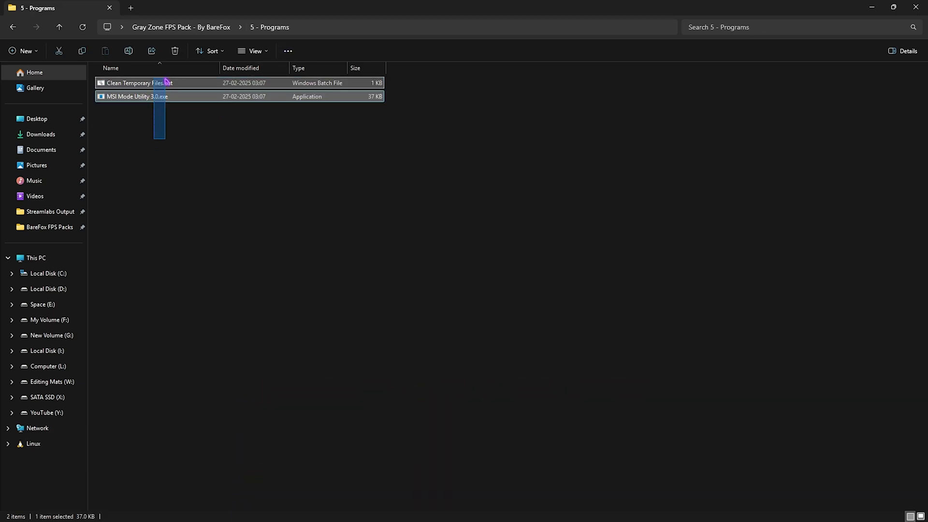
{"action": "left_click", "coordinate": [187, 155]}
{"action": "left_click", "coordinate": [128, 86]}
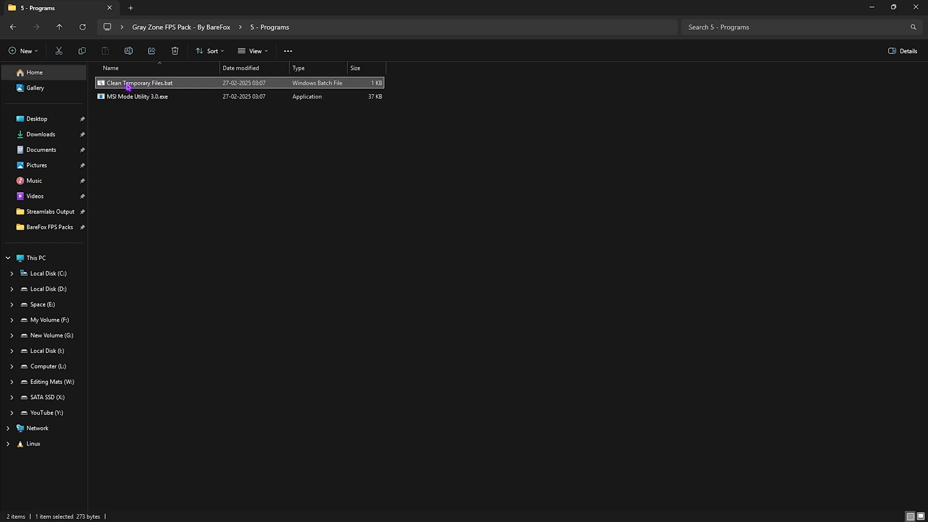
{"action": "right_click", "coordinate": [172, 85]}
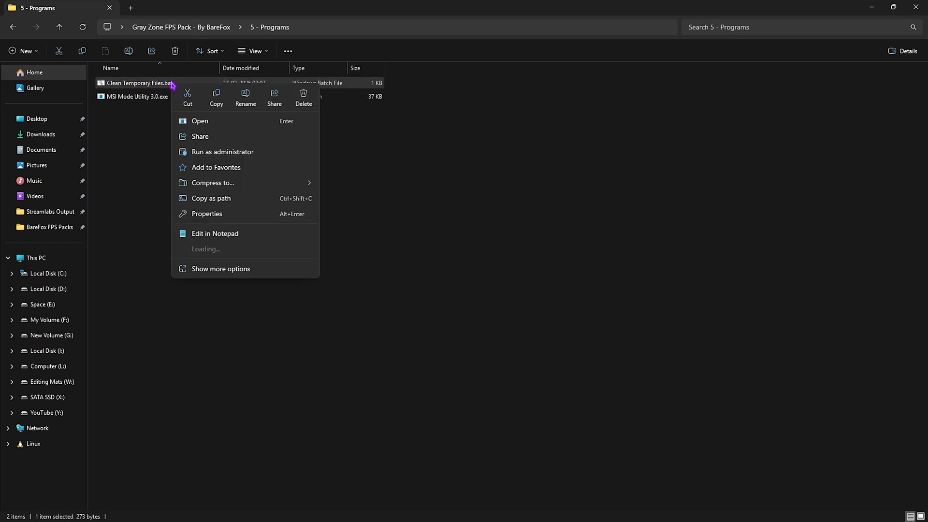
{"action": "left_click", "coordinate": [231, 153]}
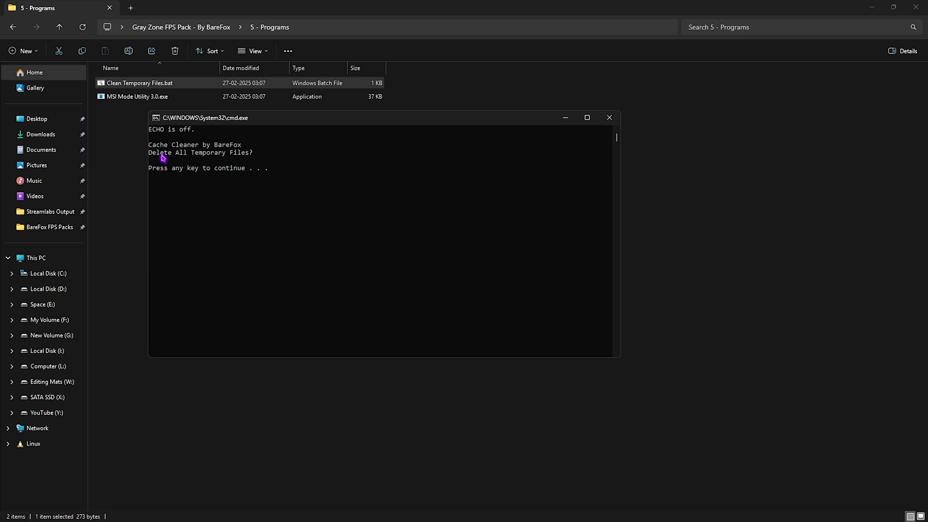
{"action": "key", "text": "Return"}
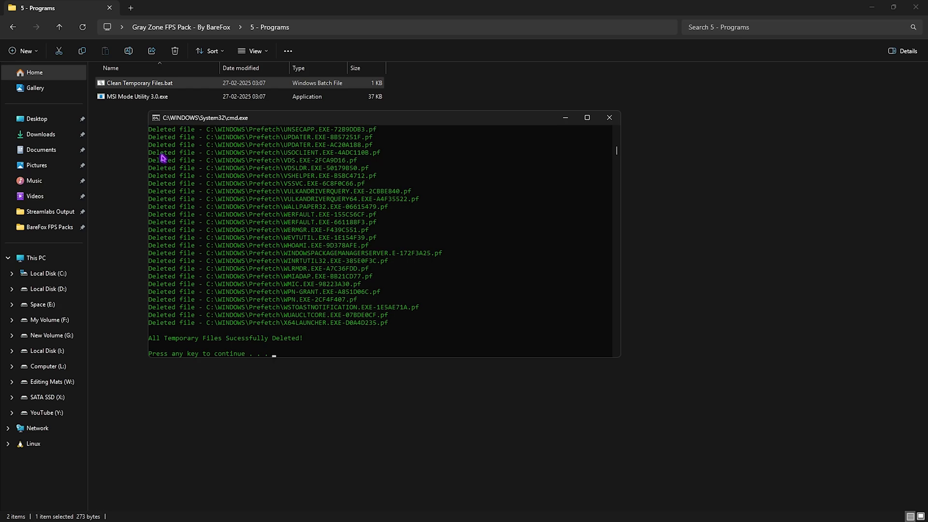
{"action": "key", "text": "Return"}
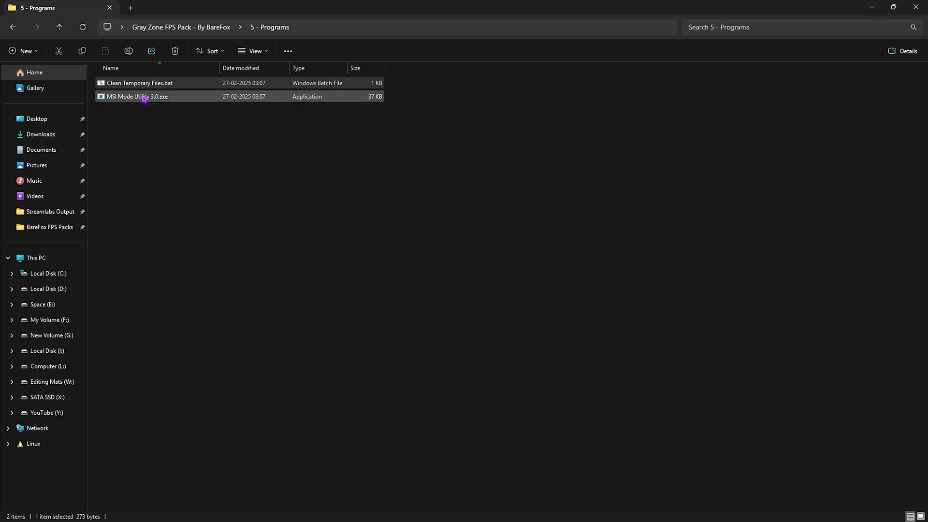
- Launch MSI Mode Utility 3.0.exe with administrator rights
{"action": "left_click", "coordinate": [147, 100]}
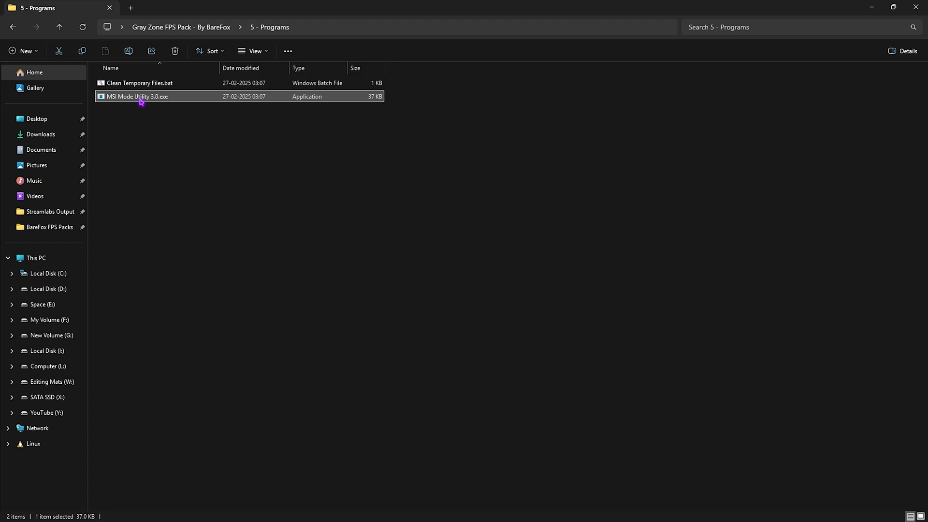
{"action": "right_click", "coordinate": [140, 99]}
{"action": "left_click", "coordinate": [189, 169]}
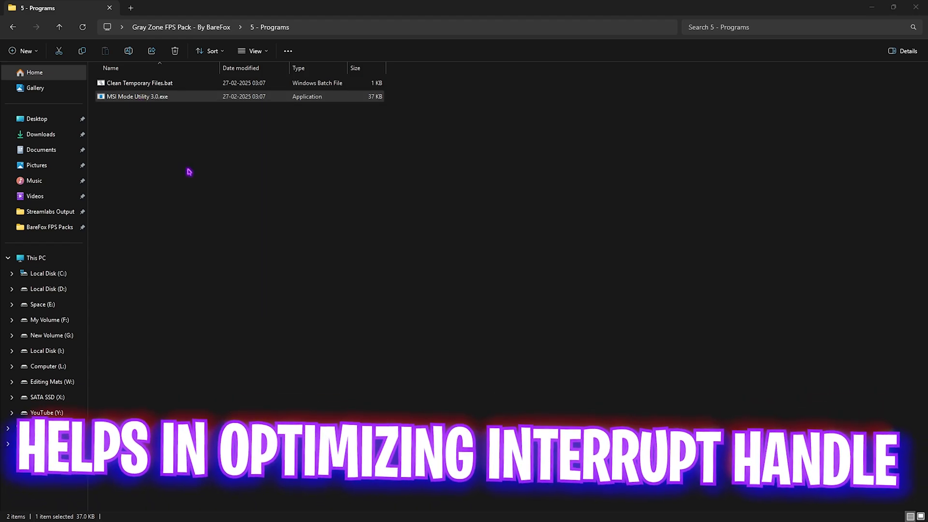
{"action": "left_click", "coordinate": [612, 90]}
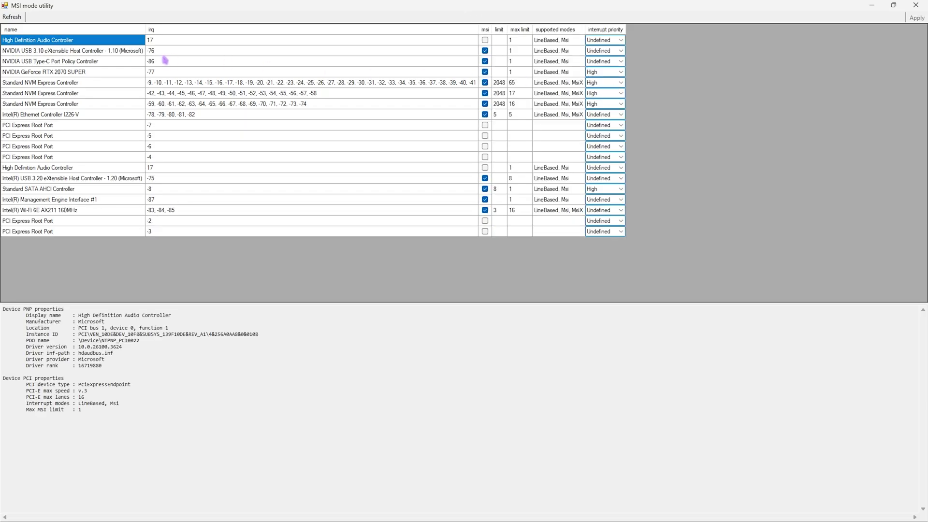
- Inspect the NVIDIA GeForce RTX 2070 SUPER's MSI mode entry and its registry key, and close the Registry Editor
{"action": "left_click", "coordinate": [115, 72]}
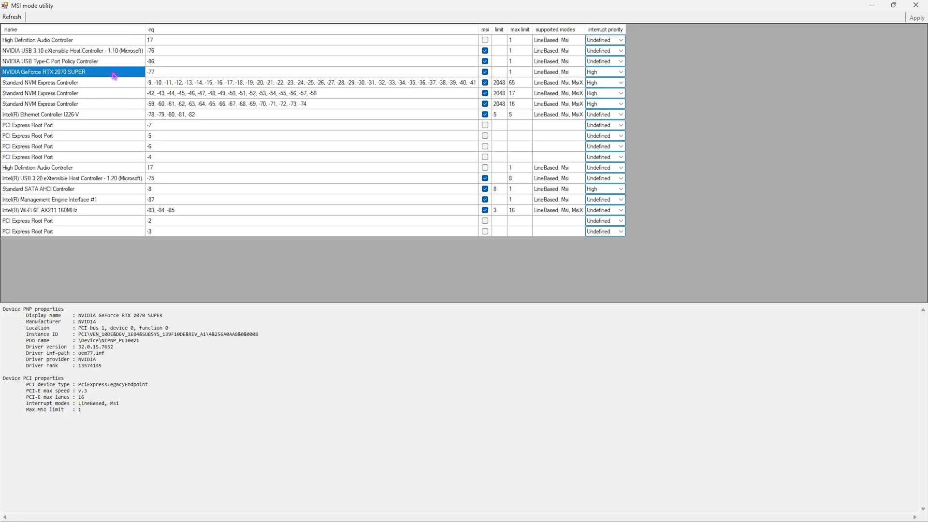
{"action": "double_click", "coordinate": [490, 73]}
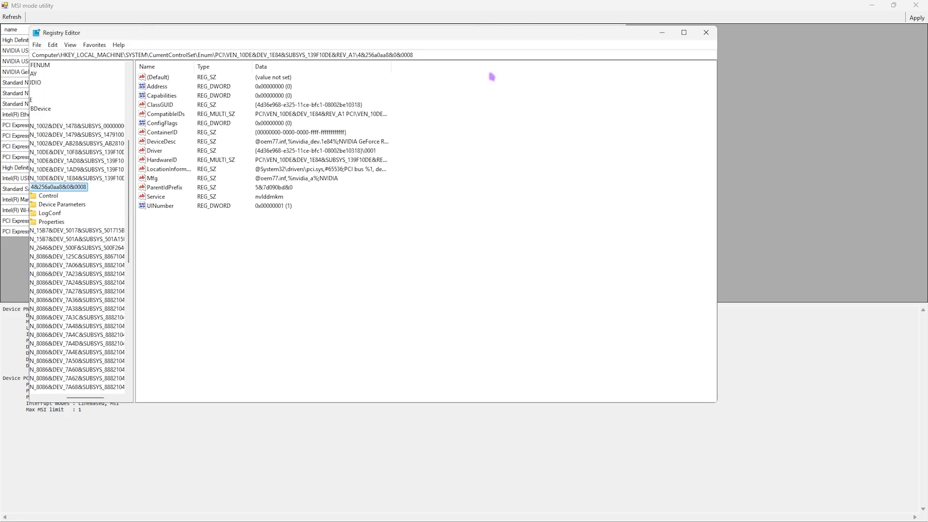
{"action": "left_click", "coordinate": [706, 32]}
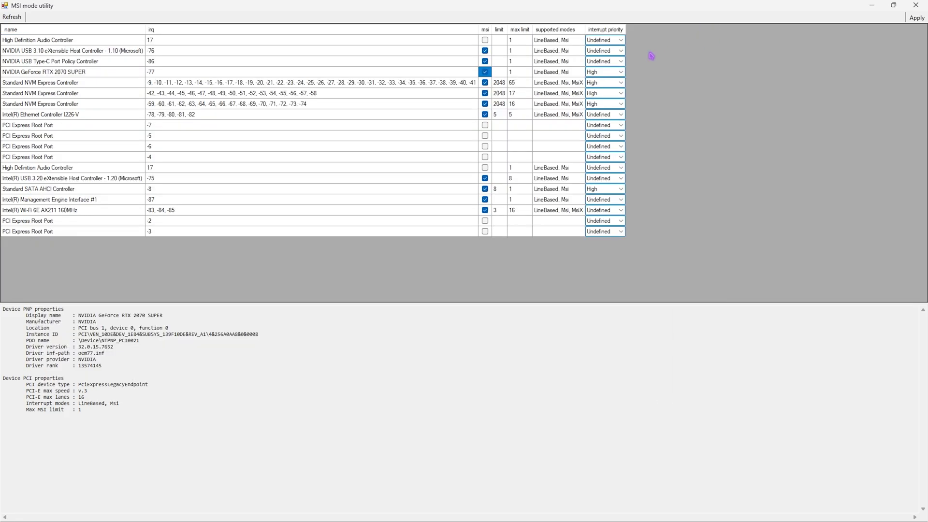
- Set the NVIDIA GeForce RTX 2070 SUPER's interrupt priority to High, apply the change and close the utility
{"action": "left_click", "coordinate": [622, 73]}
{"action": "left_click", "coordinate": [601, 99]}
{"action": "left_click", "coordinate": [917, 18]}
{"action": "left_click", "coordinate": [916, 5]}
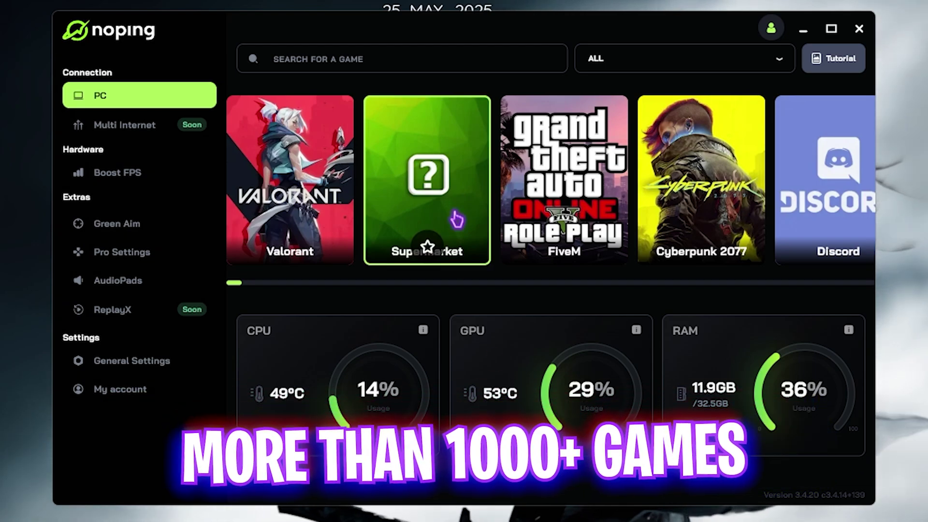
- In NoPing, search the game library for "Gray" and open Gray Zone Warfare
{"action": "left_click", "coordinate": [389, 54]}
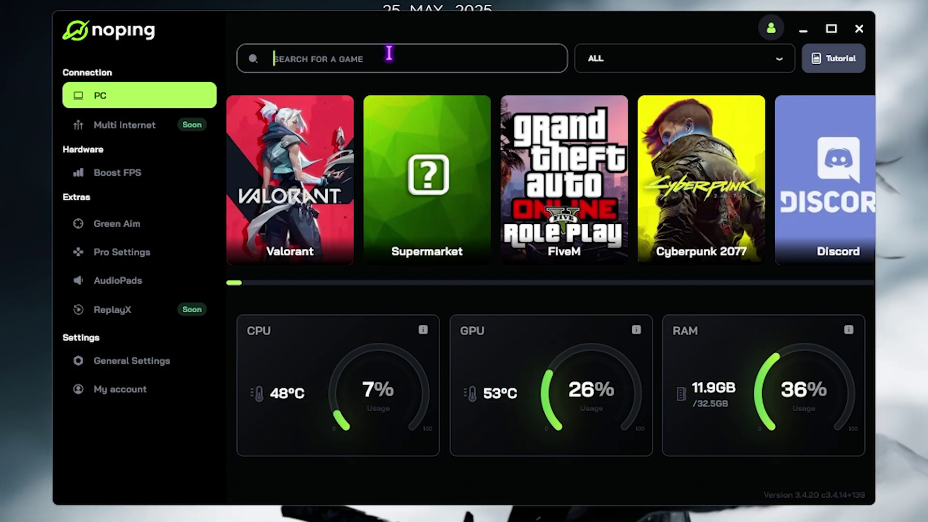
{"action": "type", "text": "Gray"}
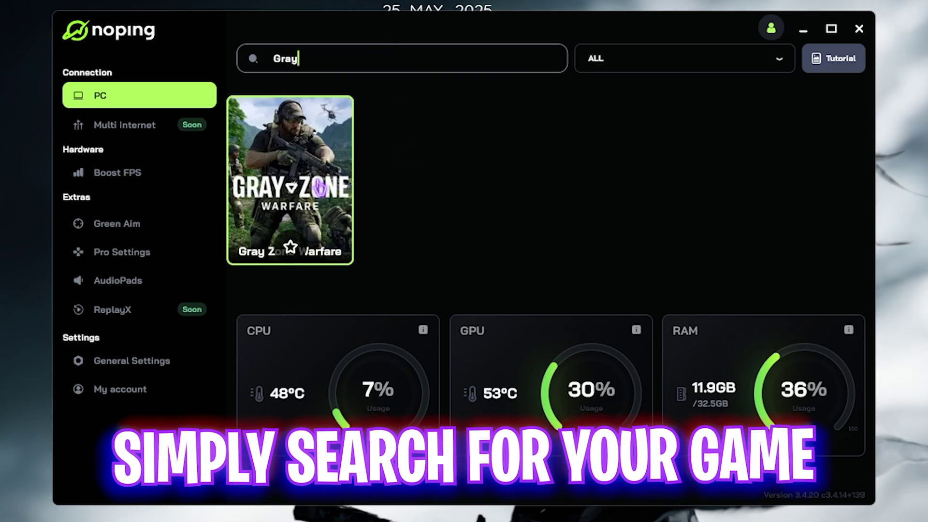
{"action": "left_click", "coordinate": [300, 159]}
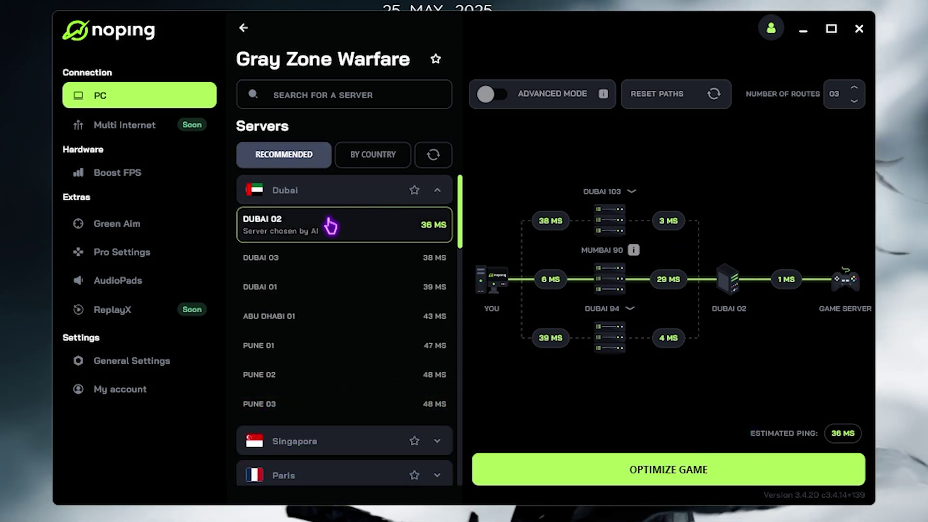
- Choose the MUMBAI 01 server from India in the by-country list and optimize the game's connection through it
{"action": "left_click", "coordinate": [363, 160]}
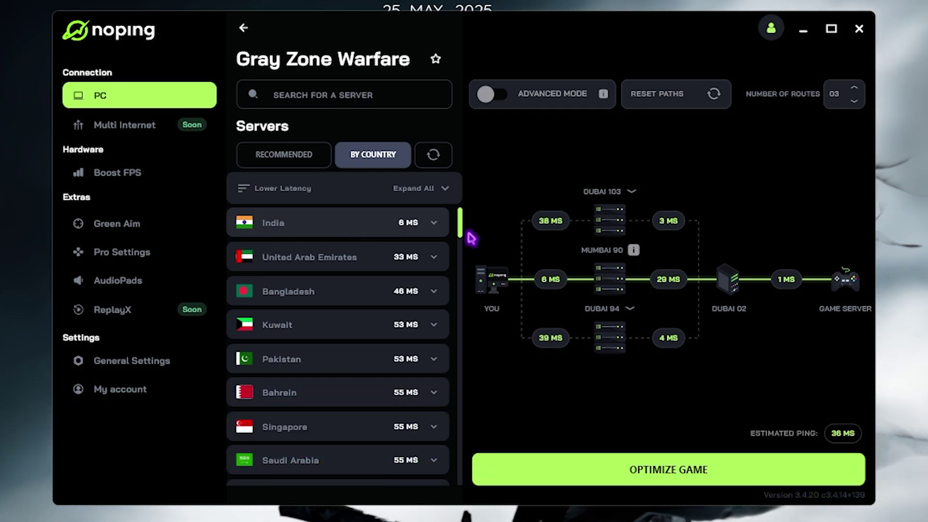
{"action": "left_click", "coordinate": [315, 226]}
{"action": "left_click", "coordinate": [284, 263]}
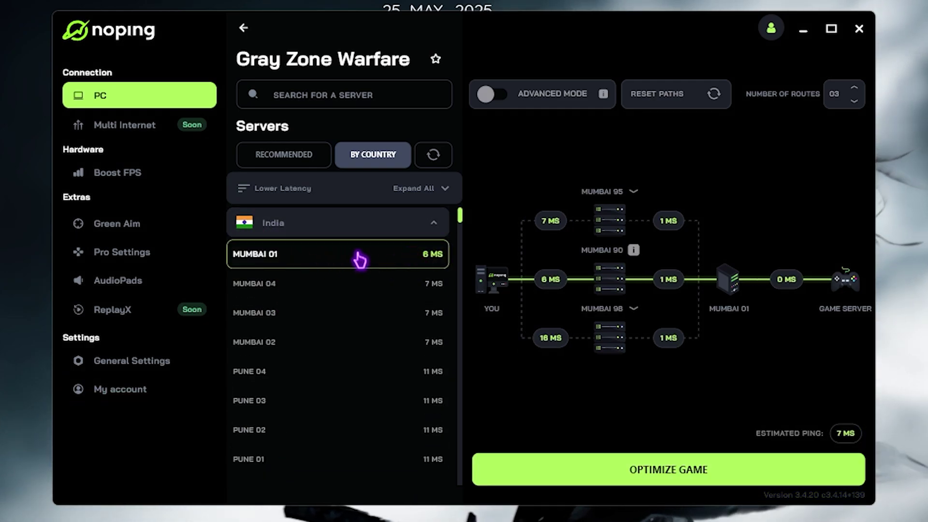
{"action": "left_click", "coordinate": [681, 470]}
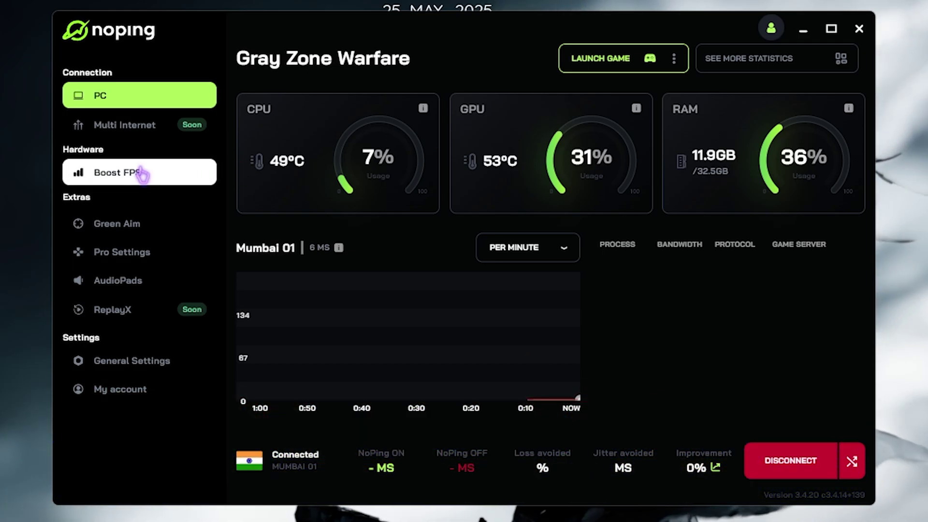
- Review the available Boost FPS optimizations from start to end and return to the PC connection page
{"action": "left_click", "coordinate": [142, 173]}
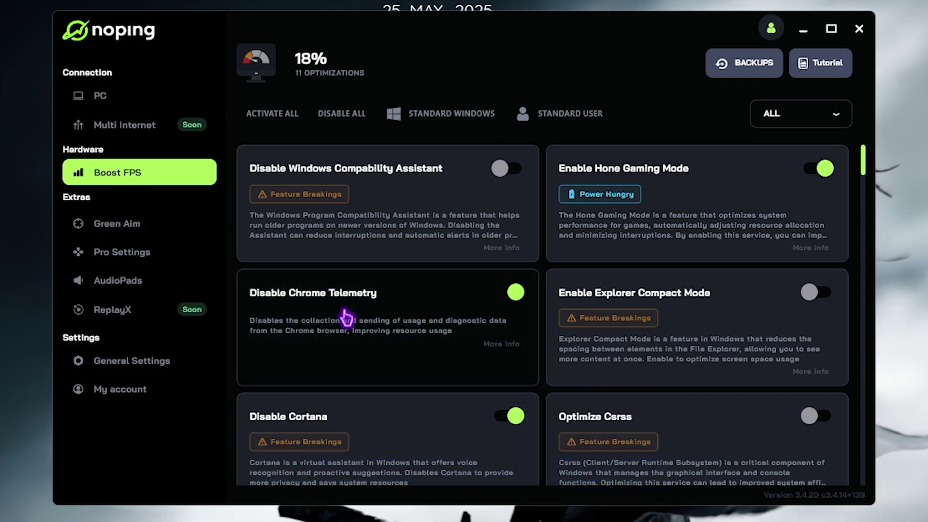
{"action": "scroll", "coordinate": [369, 318], "scroll_direction": "down", "scroll_amount": 2}
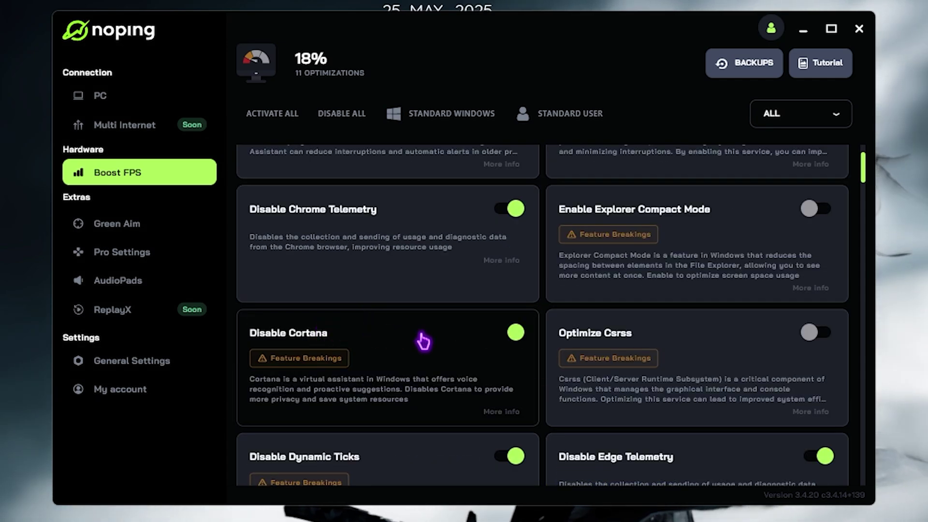
{"action": "scroll", "coordinate": [420, 341], "scroll_direction": "down", "scroll_amount": 2}
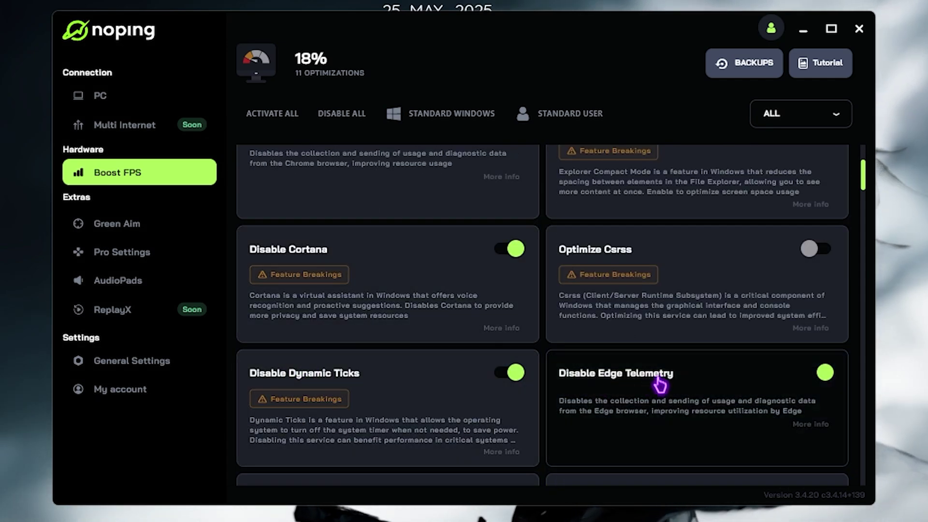
{"action": "scroll", "coordinate": [659, 381], "scroll_direction": "down", "scroll_amount": 2}
{"action": "scroll", "coordinate": [658, 381], "scroll_direction": "down", "scroll_amount": 20}
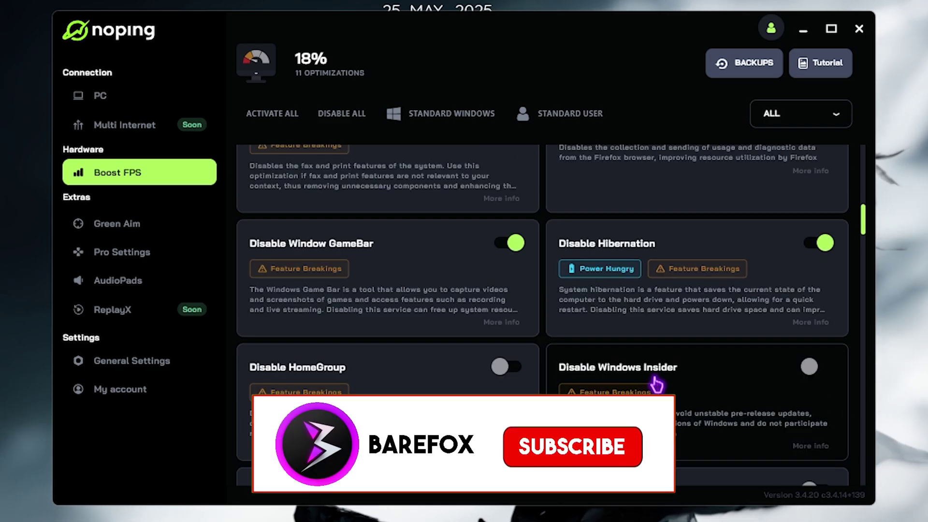
{"action": "scroll", "coordinate": [657, 381], "scroll_direction": "down", "scroll_amount": 6}
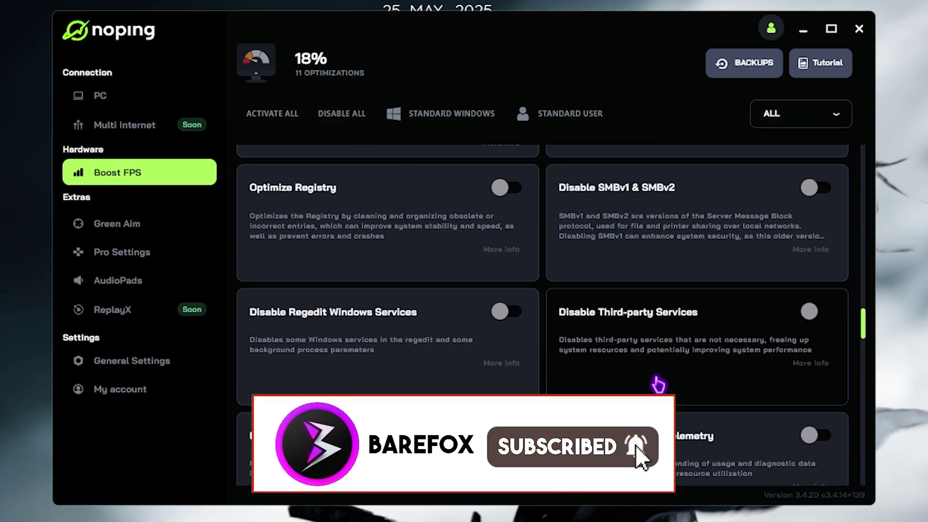
{"action": "scroll", "coordinate": [656, 383], "scroll_direction": "up", "scroll_amount": 8}
{"action": "scroll", "coordinate": [660, 377], "scroll_direction": "up", "scroll_amount": 15}
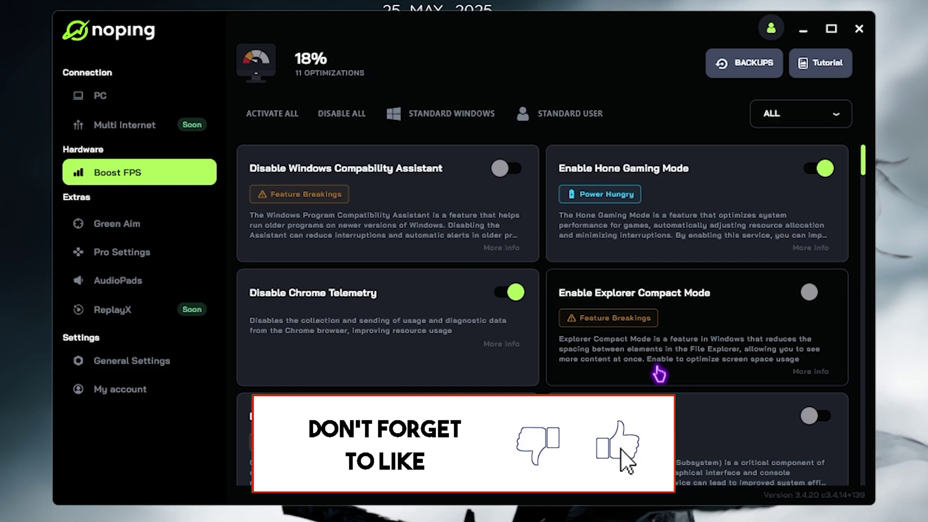
{"action": "left_click", "coordinate": [177, 99]}
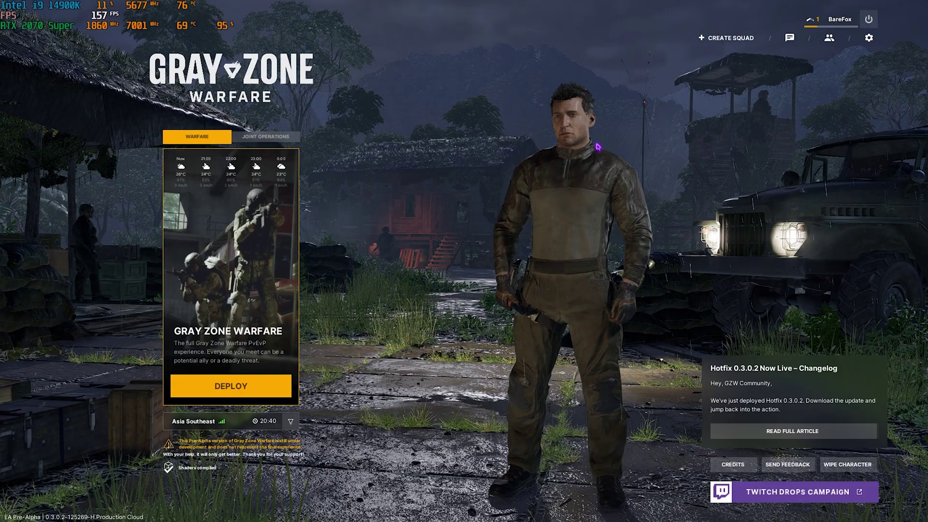
- In Gray Zone Warfare's graphics settings, set Window Mode to Fullscreen and Vertical FOV to 75
{"action": "left_click", "coordinate": [867, 41]}
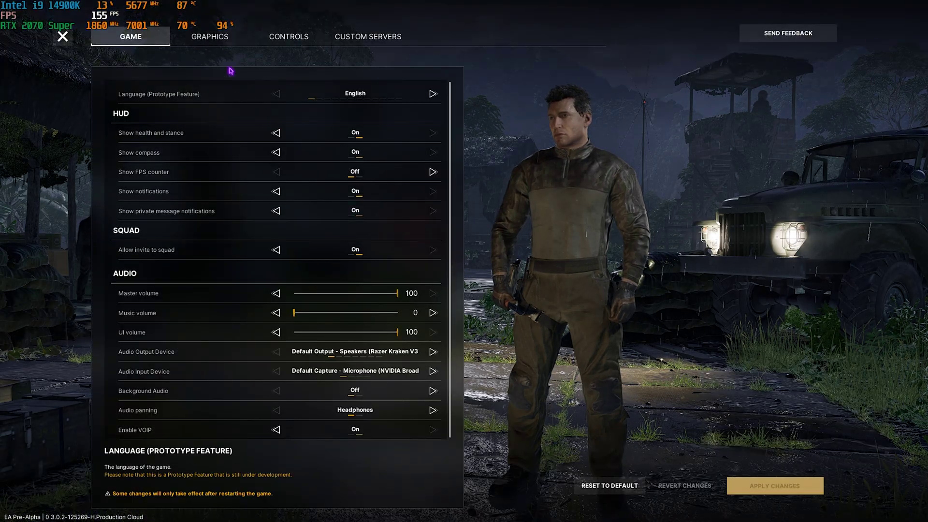
{"action": "left_click", "coordinate": [211, 38]}
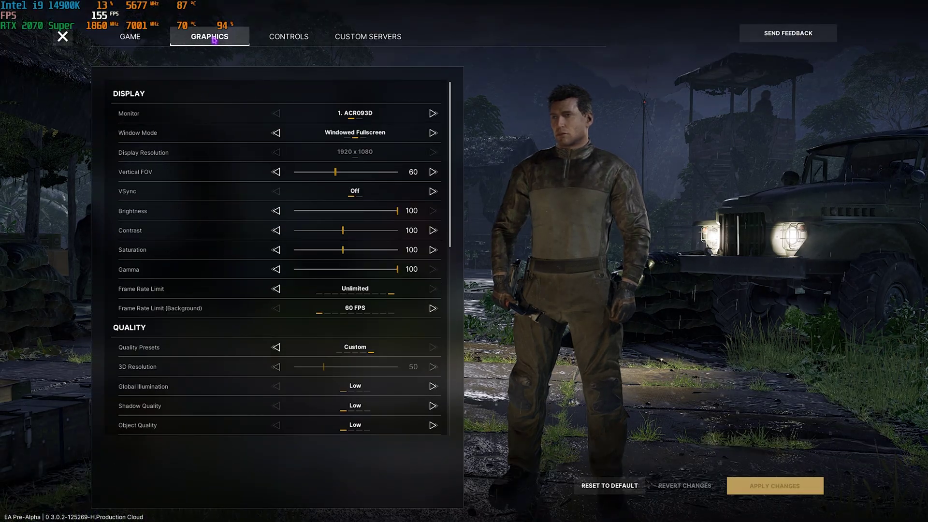
{"action": "left_click", "coordinate": [276, 132]}
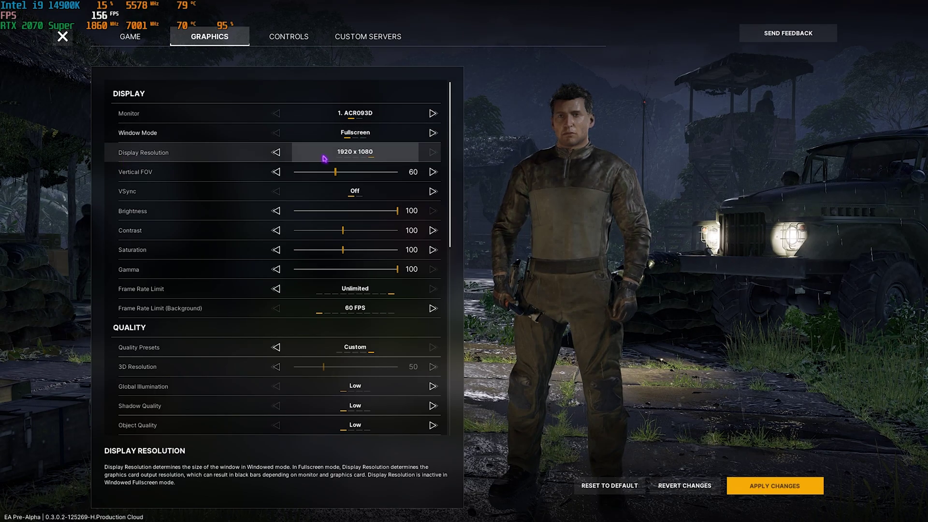
{"action": "left_click_drag", "start_coordinate": [392, 170], "coordinate": [401, 167]}
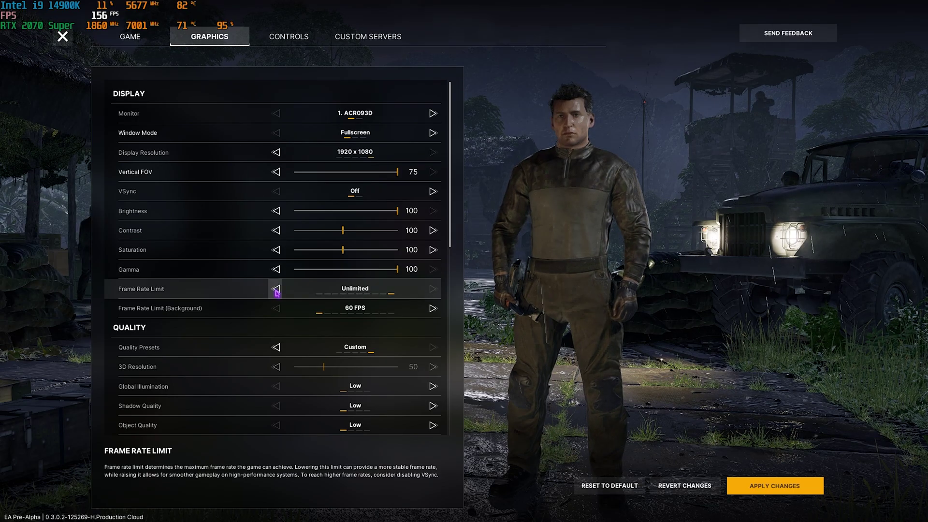
- Set Texture Resolution to Low, and try Effects Quality at Low before setting it to Medium
{"action": "scroll", "coordinate": [269, 317], "scroll_direction": "down", "scroll_amount": 3}
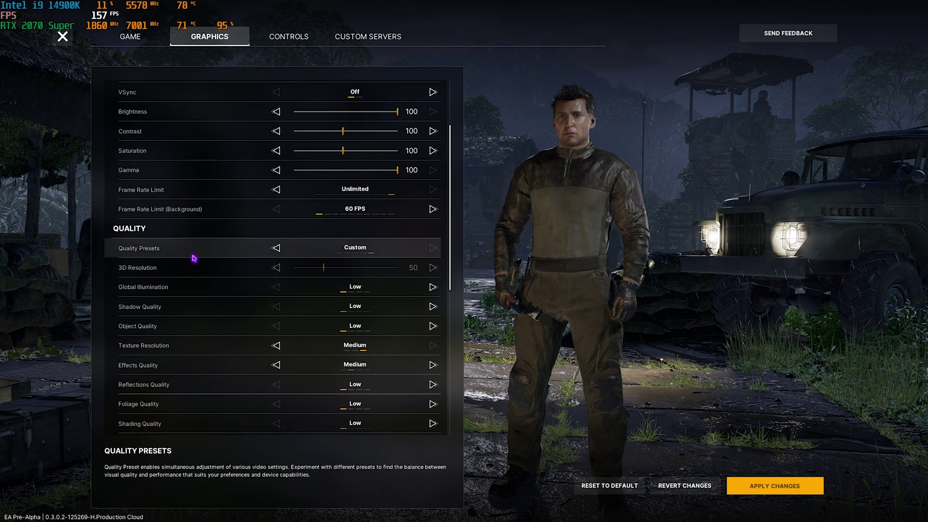
{"action": "scroll", "coordinate": [208, 264], "scroll_direction": "down", "scroll_amount": 2}
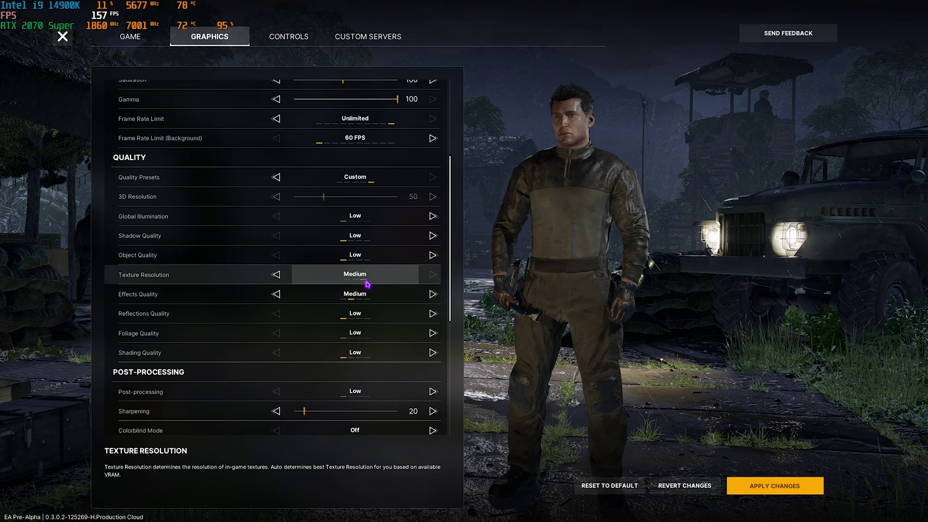
{"action": "left_click", "coordinate": [276, 274]}
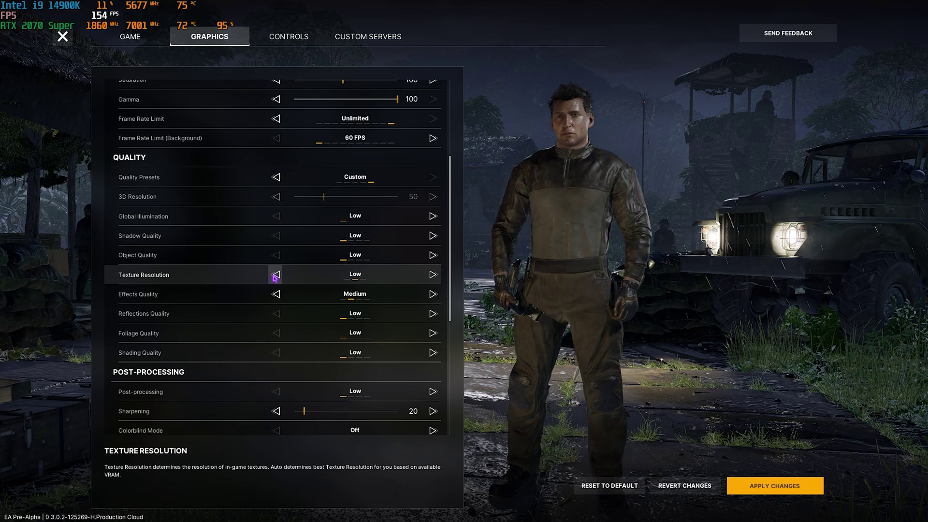
{"action": "left_click", "coordinate": [276, 294]}
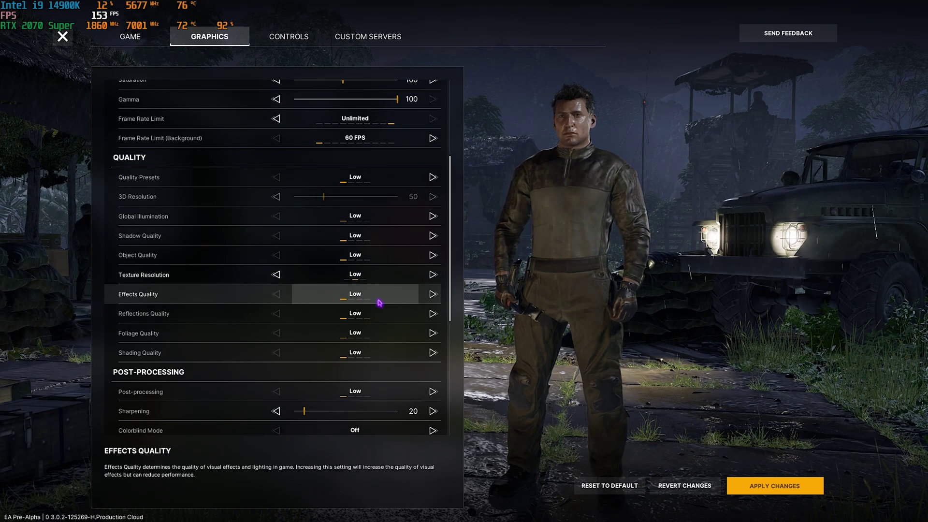
{"action": "left_click", "coordinate": [432, 294]}
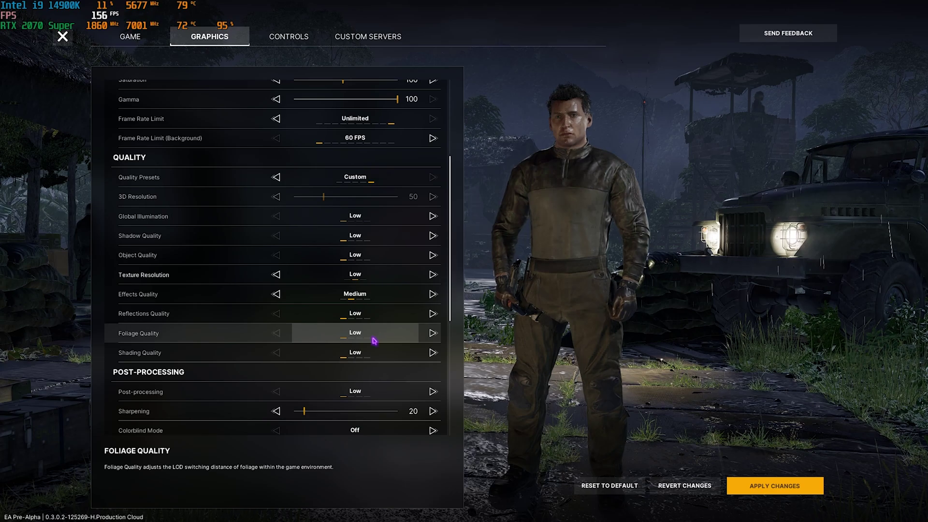
- Set NVIDIA DLSS Sharpness to 20 and NVIDIA Reflex Low Latency to On + Boost in the advanced graphics settings
{"action": "scroll", "coordinate": [372, 344], "scroll_direction": "down", "scroll_amount": 3}
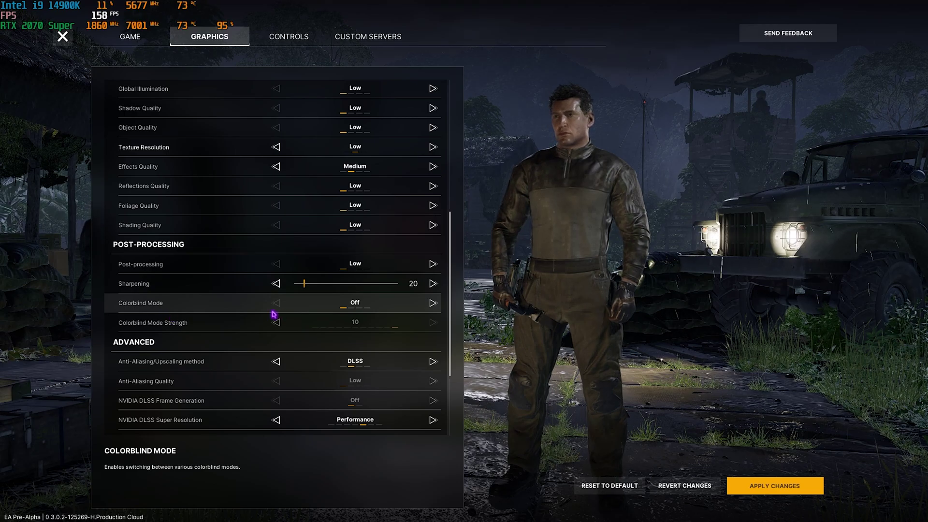
{"action": "scroll", "coordinate": [274, 314], "scroll_direction": "down", "scroll_amount": 3}
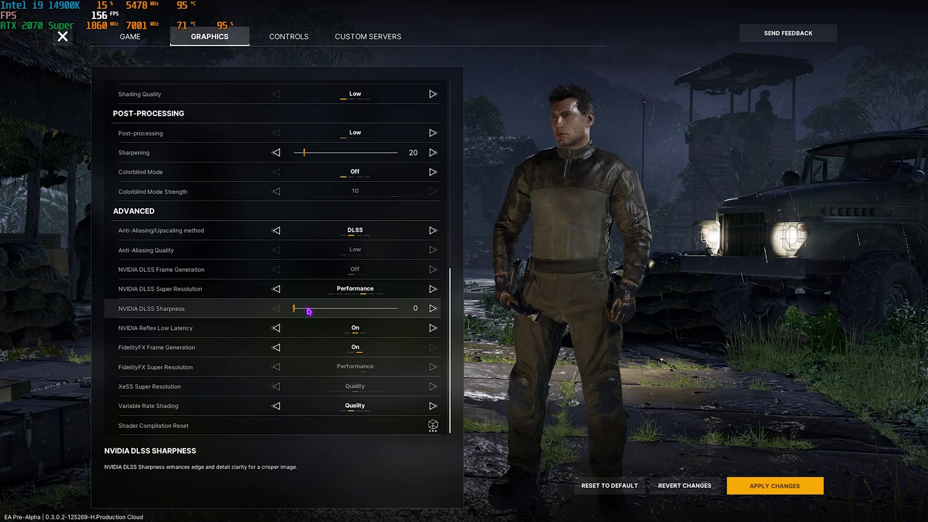
{"action": "left_click_drag", "start_coordinate": [296, 310], "coordinate": [317, 313]}
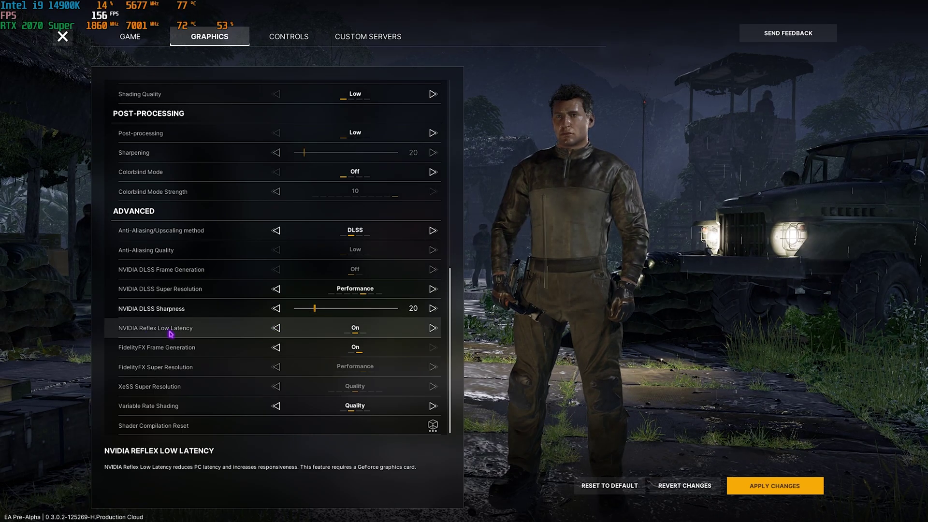
{"action": "left_click", "coordinate": [433, 329]}
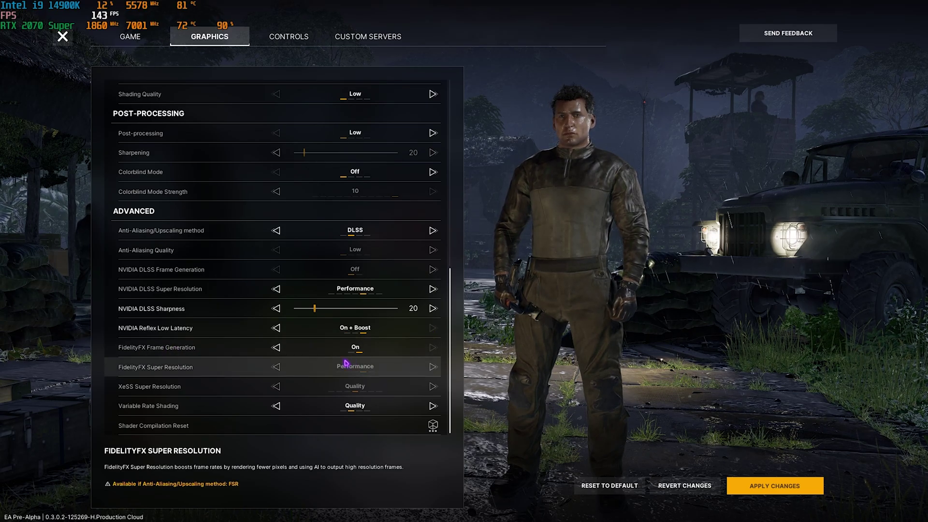
- Recheck the graphics settings, set Variable Rate Shading to Balanced, and apply the changes before leaving the settings
{"action": "scroll", "coordinate": [346, 364], "scroll_direction": "up", "scroll_amount": 10}
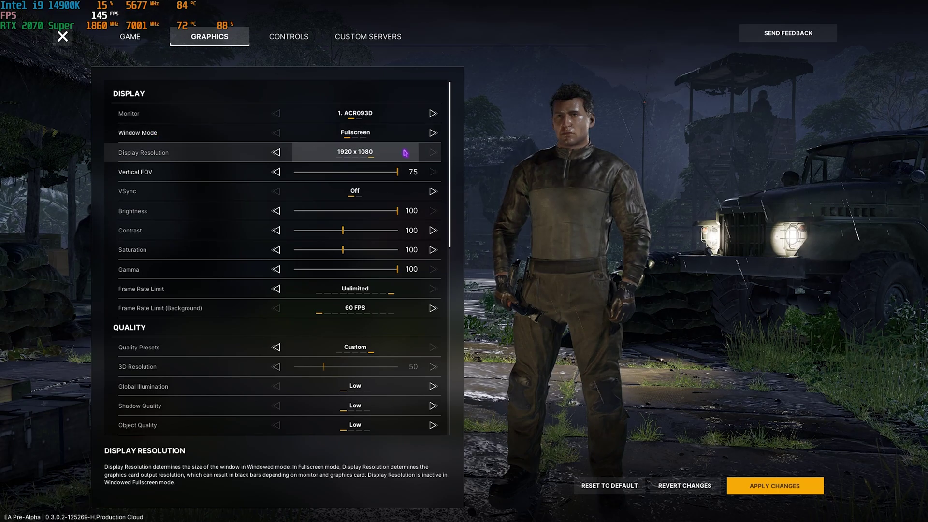
{"action": "scroll", "coordinate": [365, 269], "scroll_direction": "down", "scroll_amount": 5}
{"action": "scroll", "coordinate": [367, 268], "scroll_direction": "down", "scroll_amount": 4}
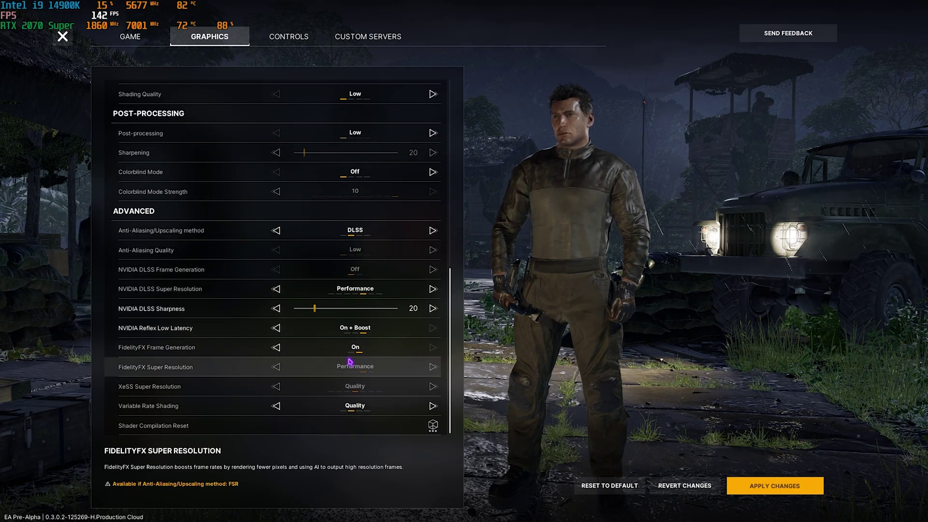
{"action": "left_click", "coordinate": [135, 410]}
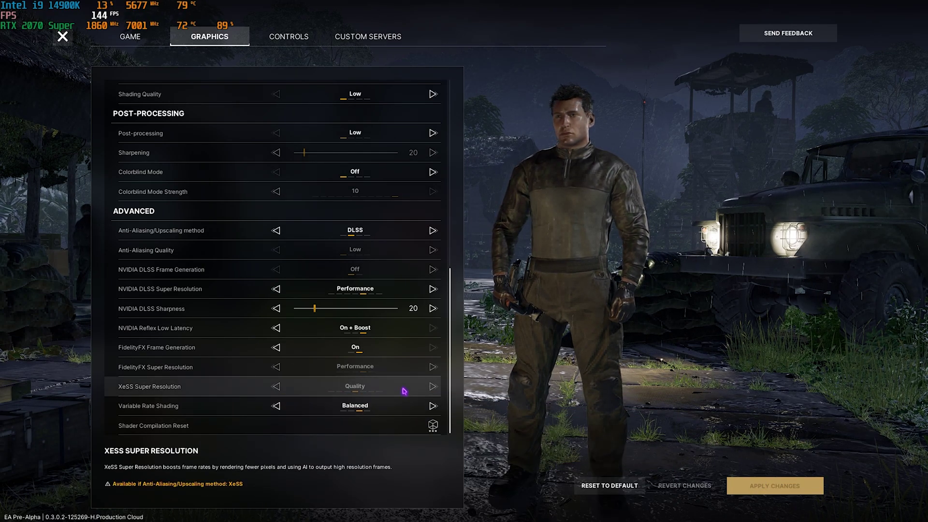
{"action": "key", "text": "Escape"}
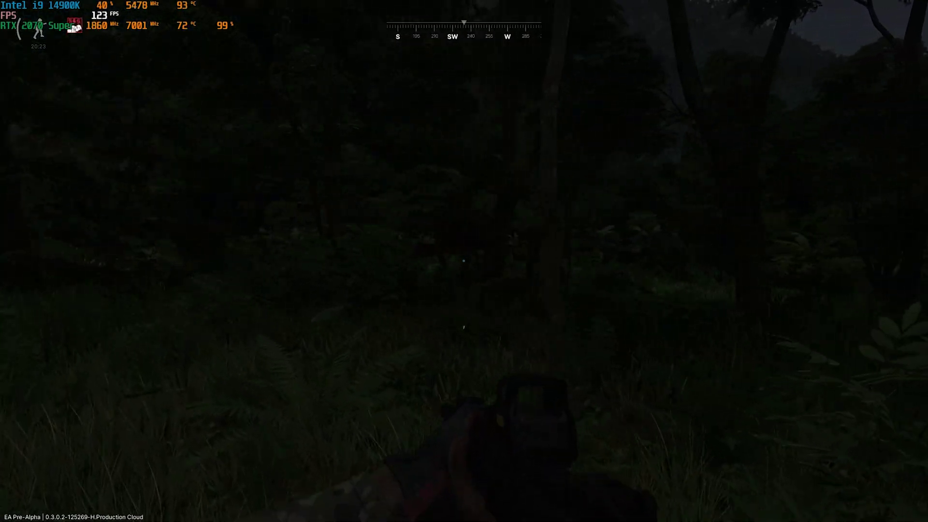
- Open the in-game map
{"action": "key", "text": "m"}
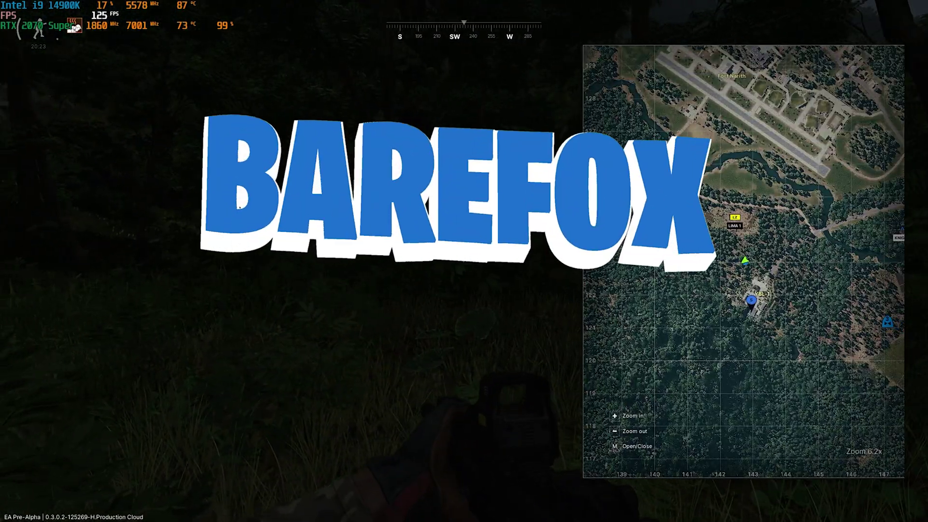